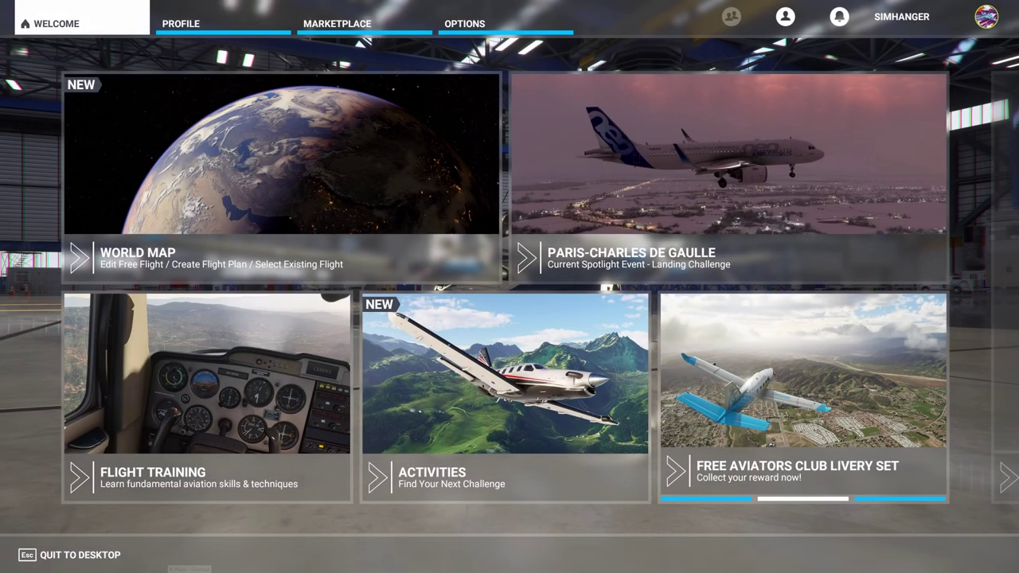
# - Open the Controls options page for the Bravo Throttle Quadrant's Default profile
pyautogui.click(462, 28)
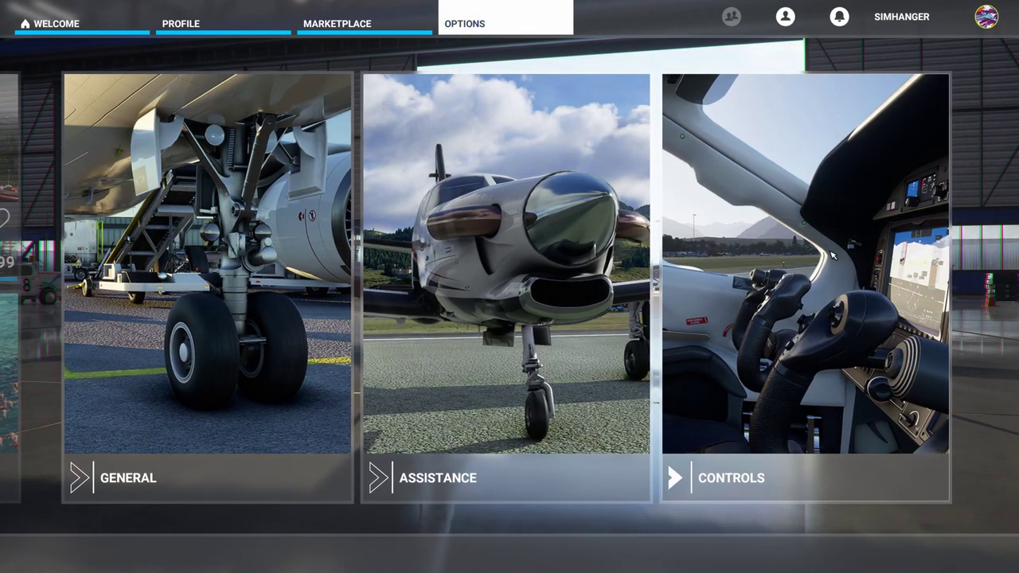
pyautogui.click(834, 247)
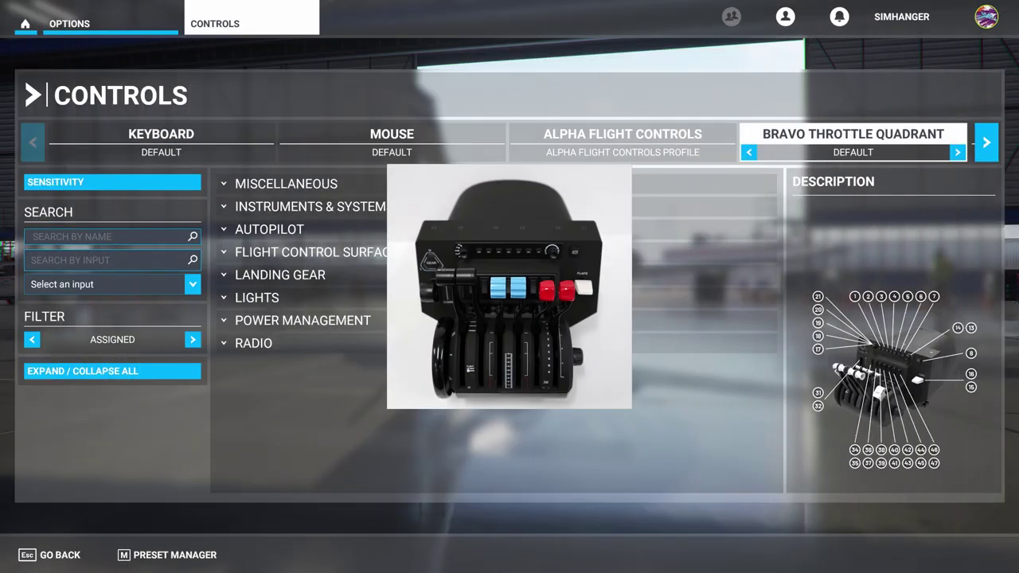
# - Find the Throttle 1 and Mixture 1 axes by moving their levers, then clear the input filter
pyautogui.click(103, 266)
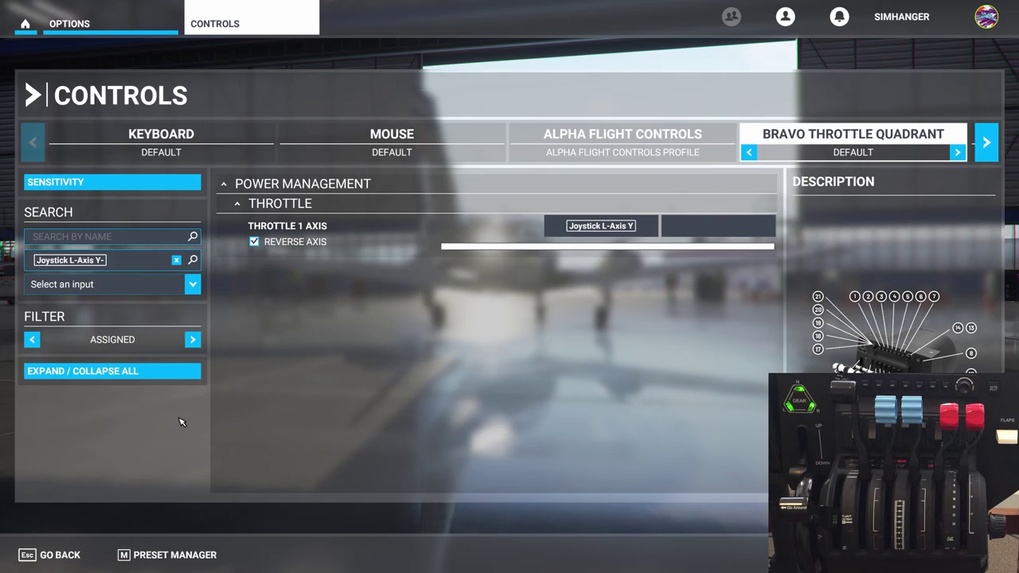
pyautogui.click(176, 259)
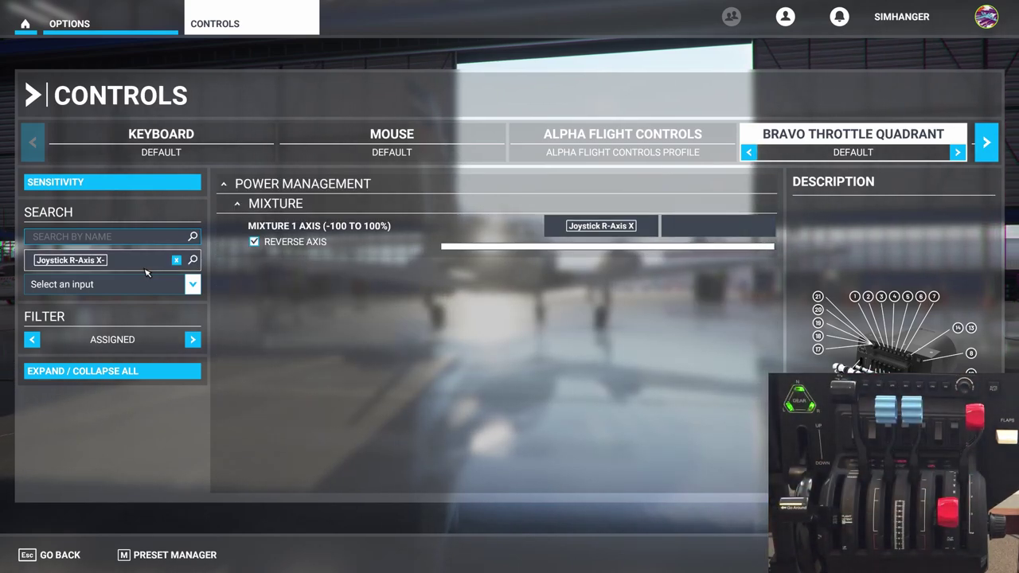
pyautogui.click(176, 259)
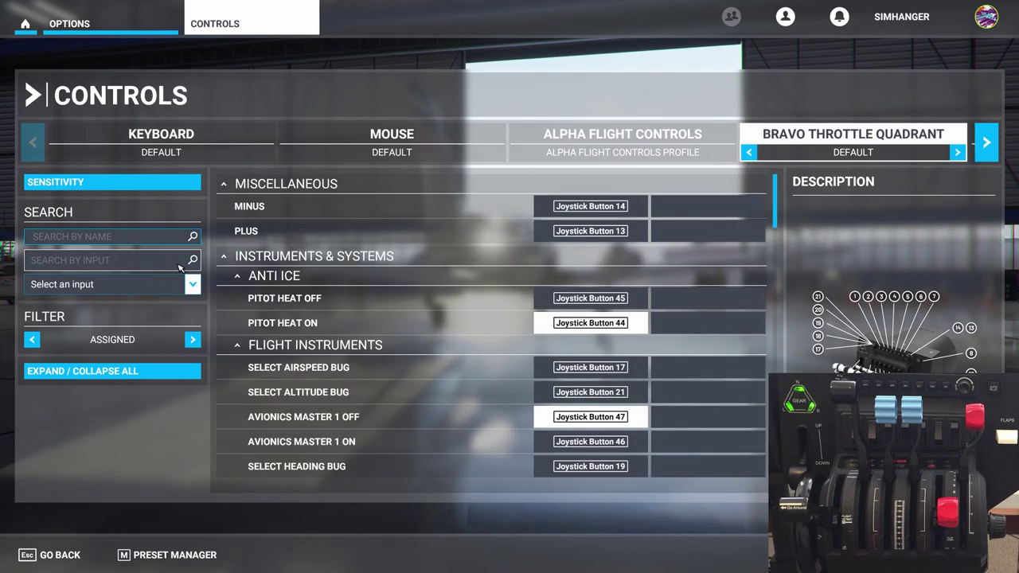
pyautogui.click(125, 238)
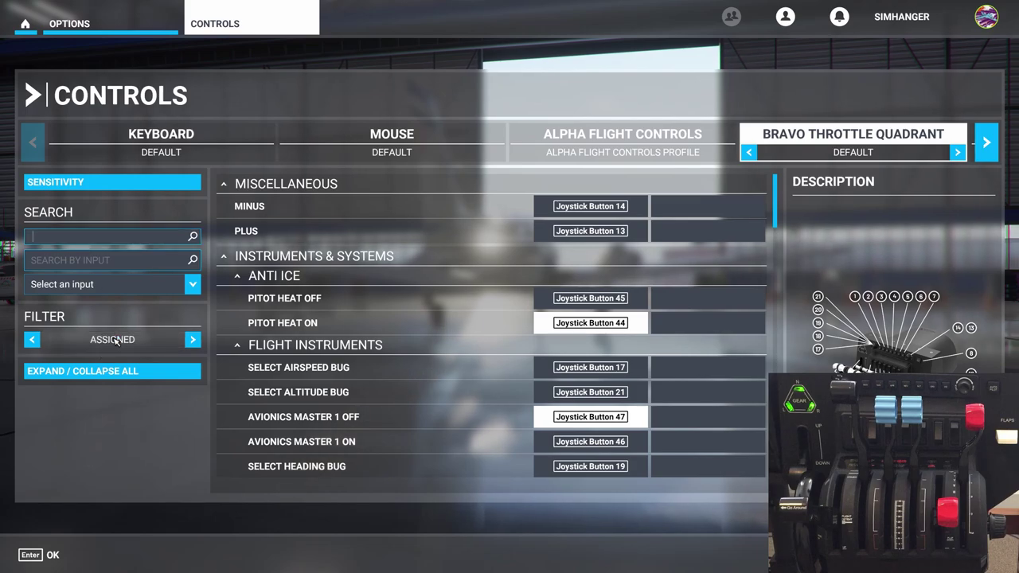
# - Search bindings for 'throttle' and filter them by Essentials, then Assigned
pyautogui.write('th')
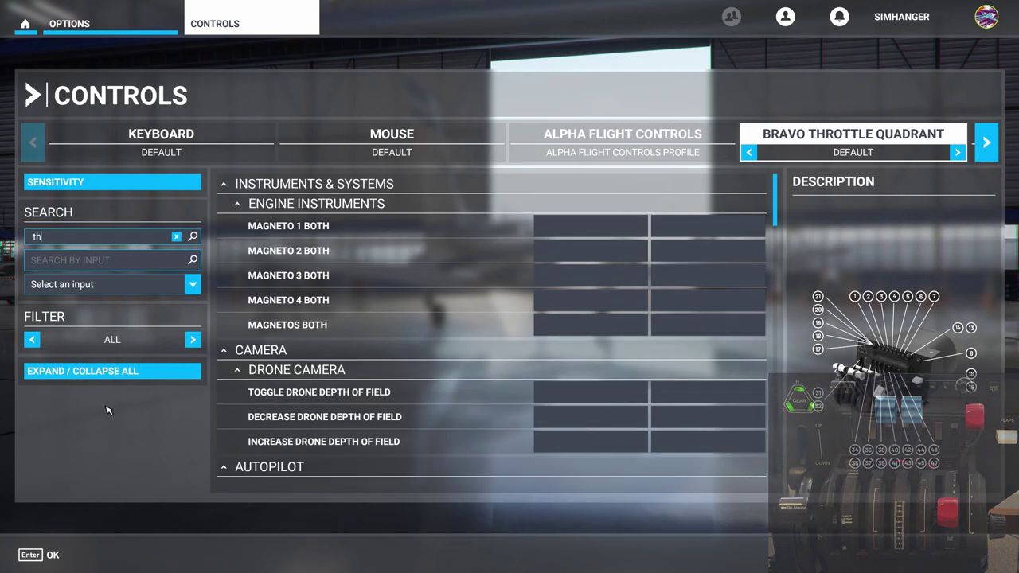
pyautogui.write('rottle')
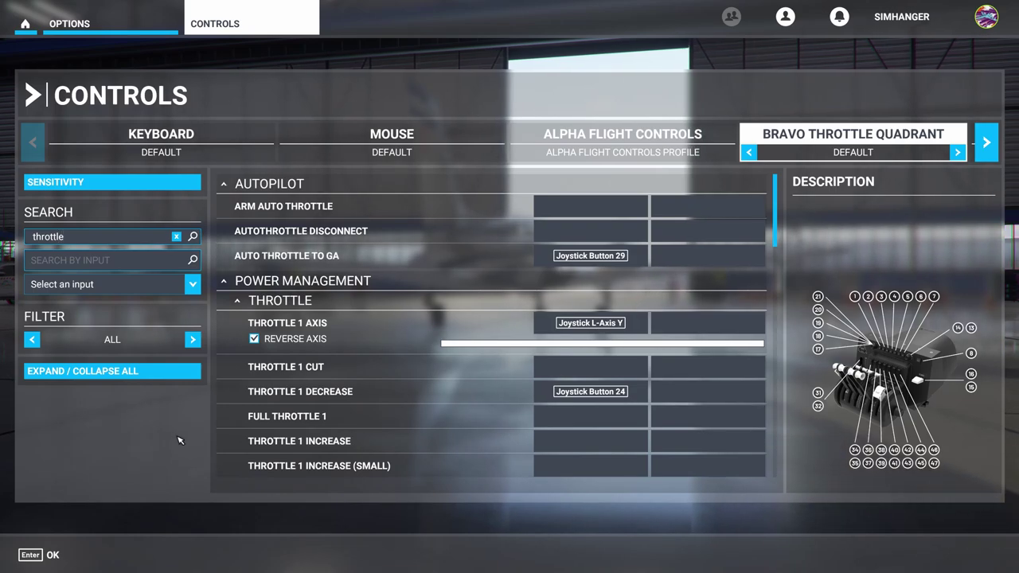
pyautogui.click(192, 343)
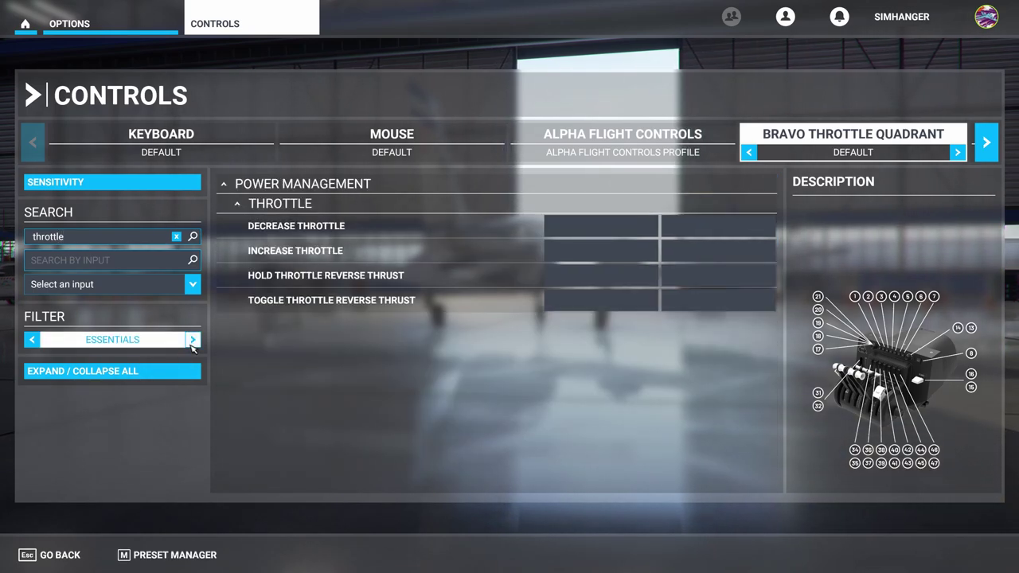
pyautogui.click(192, 344)
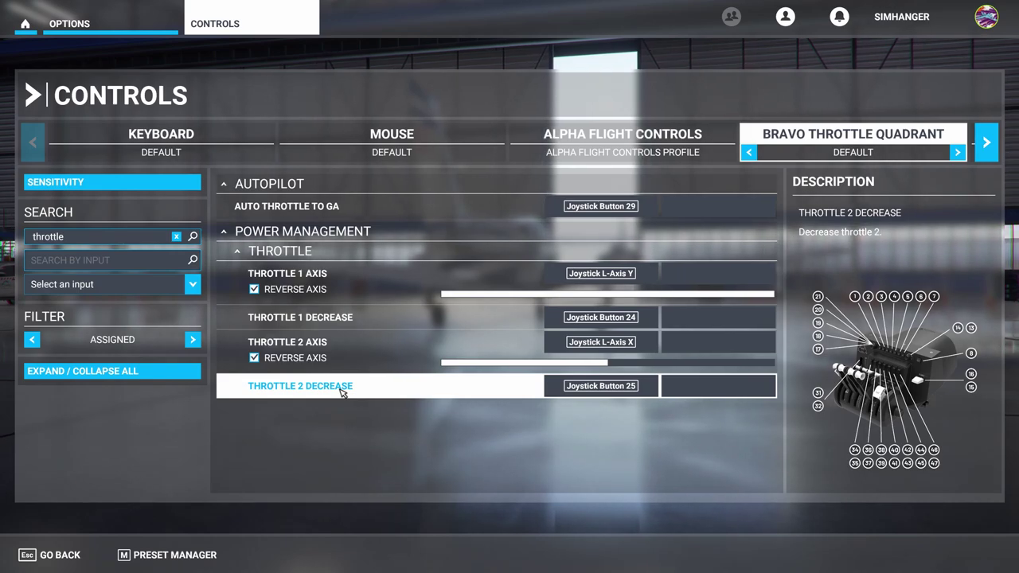
# - Clear the throttle search and set the filter back to Assigned
pyautogui.click(176, 236)
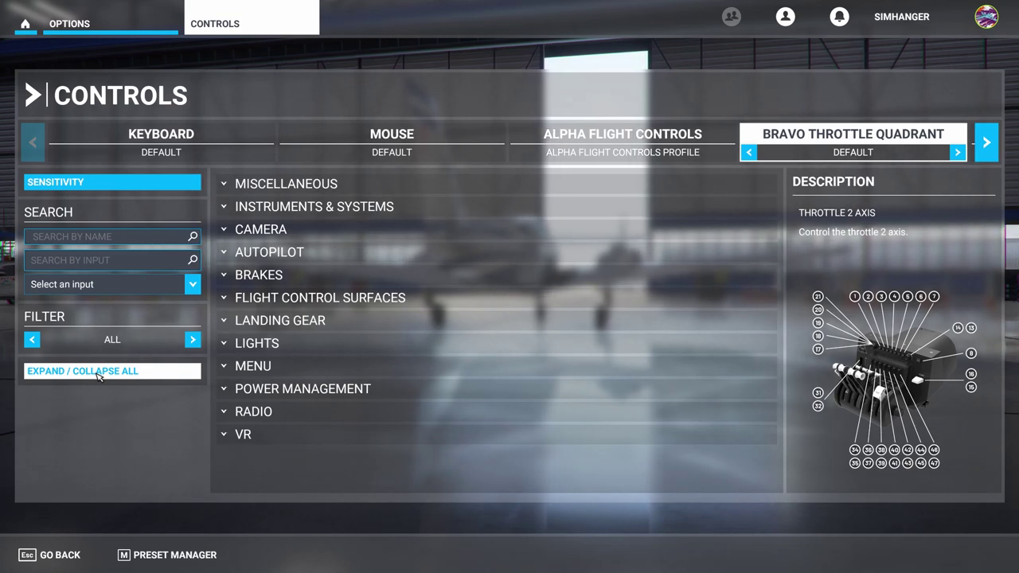
pyautogui.click(193, 340)
pyautogui.click(194, 340)
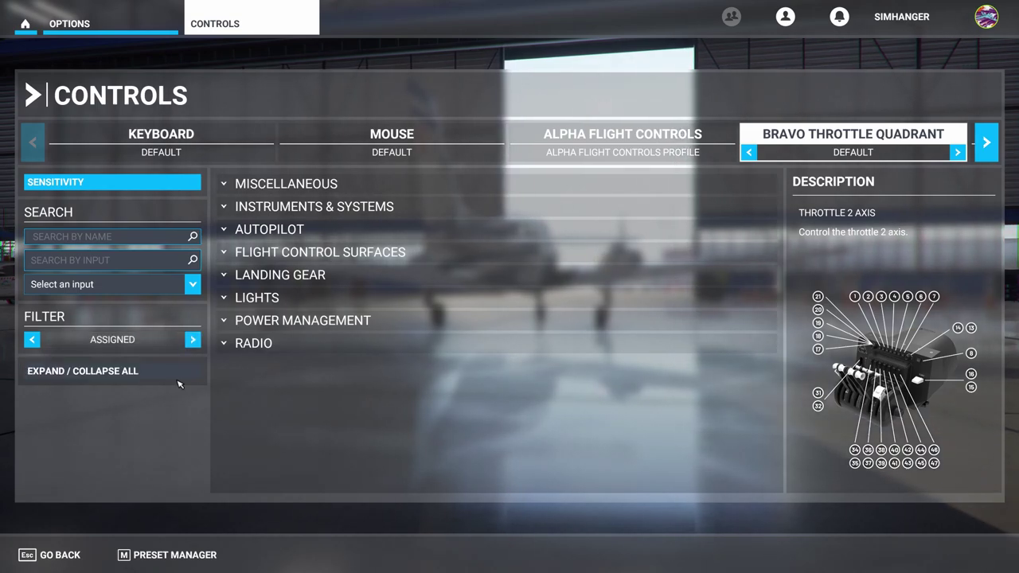
pyautogui.click(180, 373)
# - Review all expanded quadrant bindings, down to Select Heading Bug on Joystick Button 19
pyautogui.scroll(-10, 318, 347)
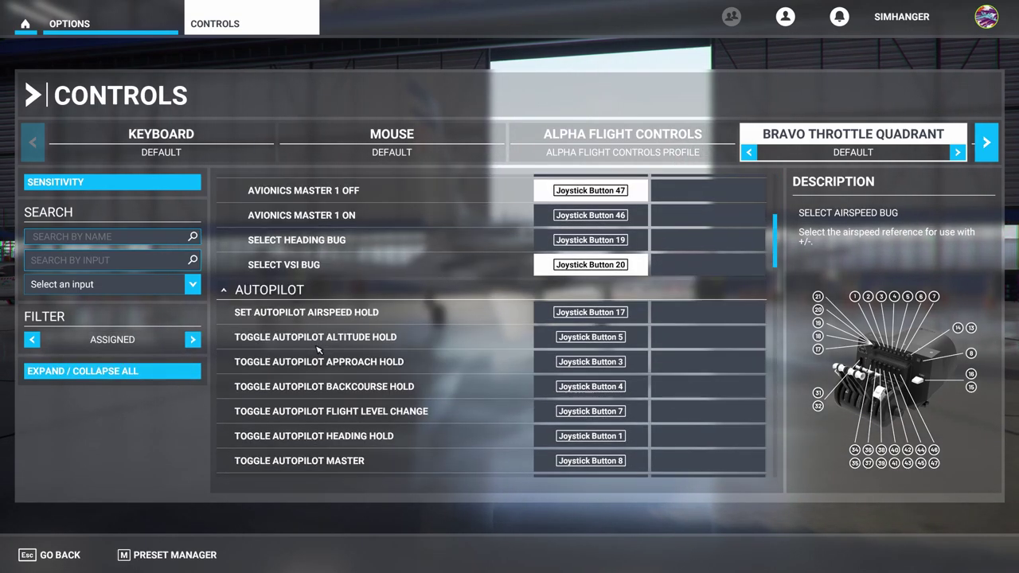
pyautogui.scroll(-15, 318, 349)
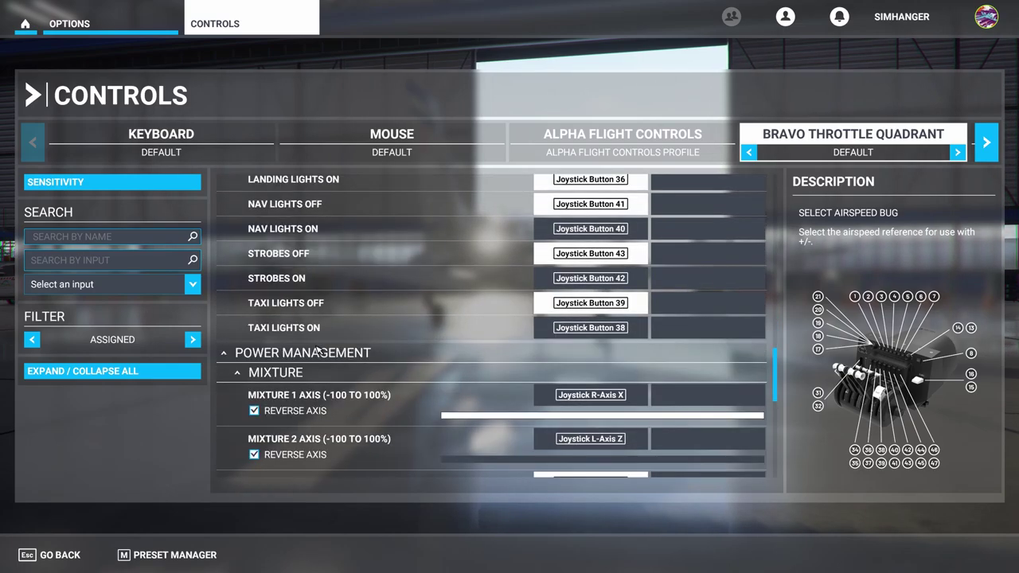
pyautogui.scroll(-3, 316, 348)
pyautogui.scroll(12, 318, 348)
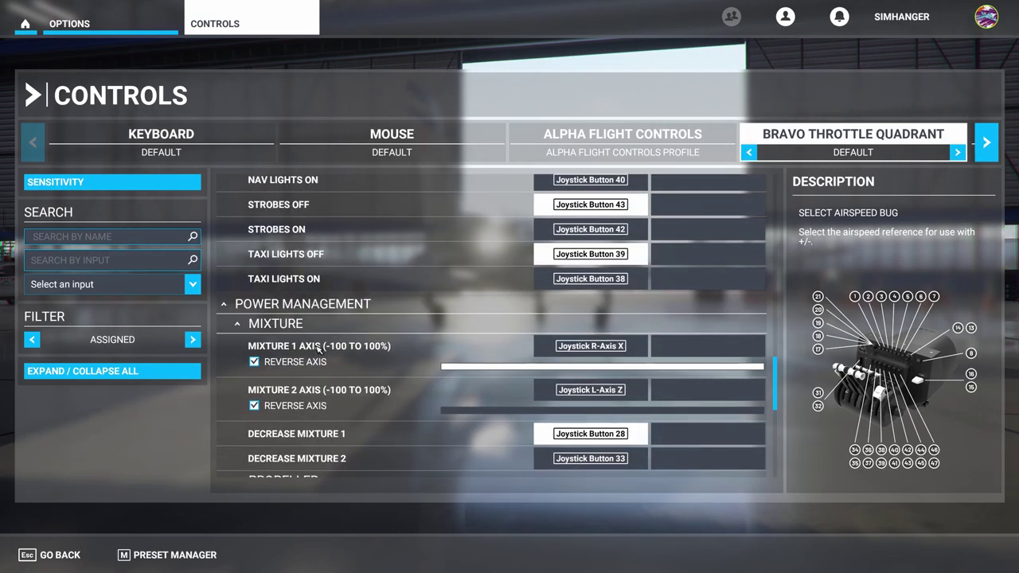
pyautogui.scroll(15, 317, 350)
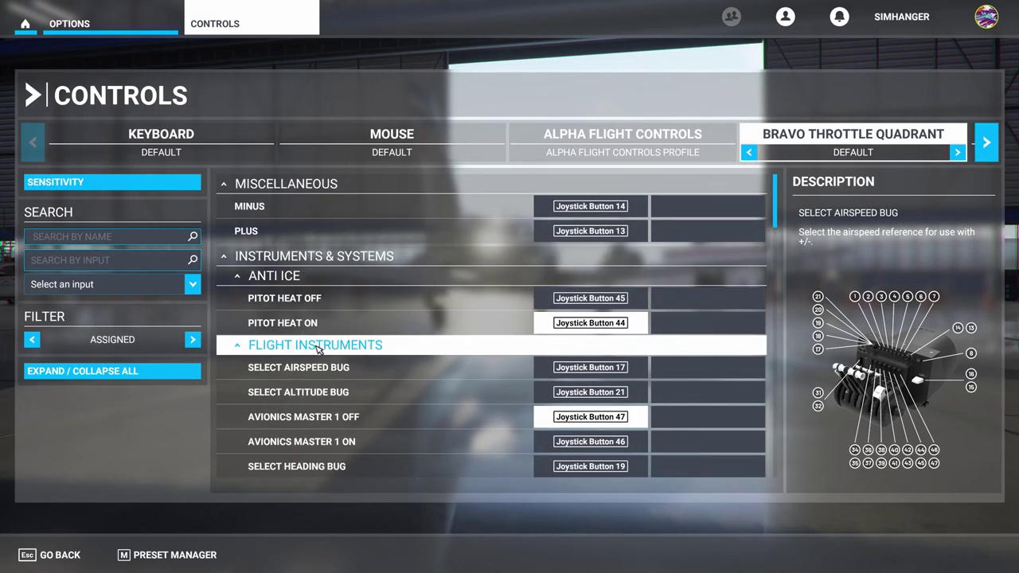
pyautogui.click(128, 371)
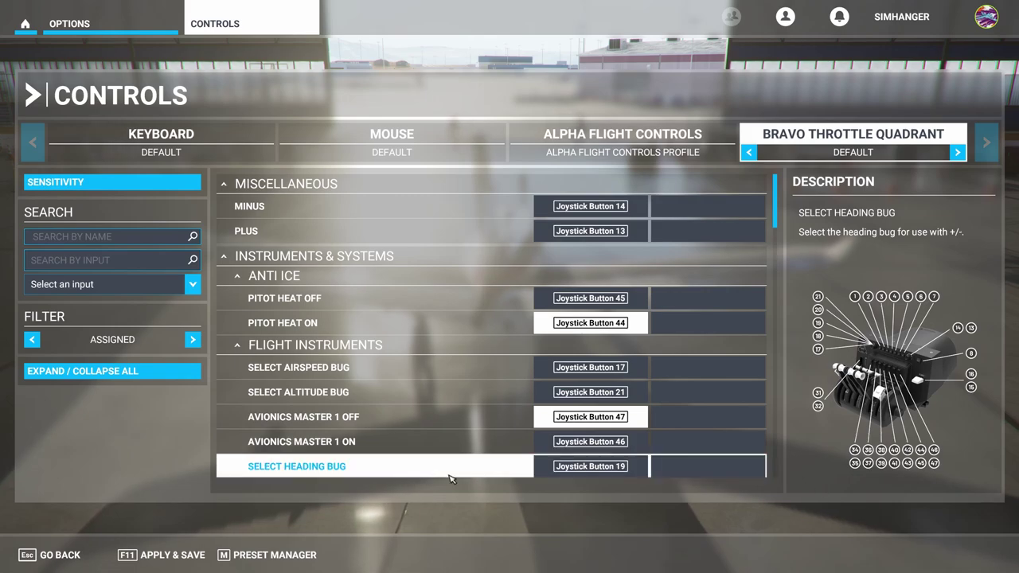
# - Duplicate the Default profile in the Preset Manager as BTQ-TEMPLATE
pyautogui.click(238, 560)
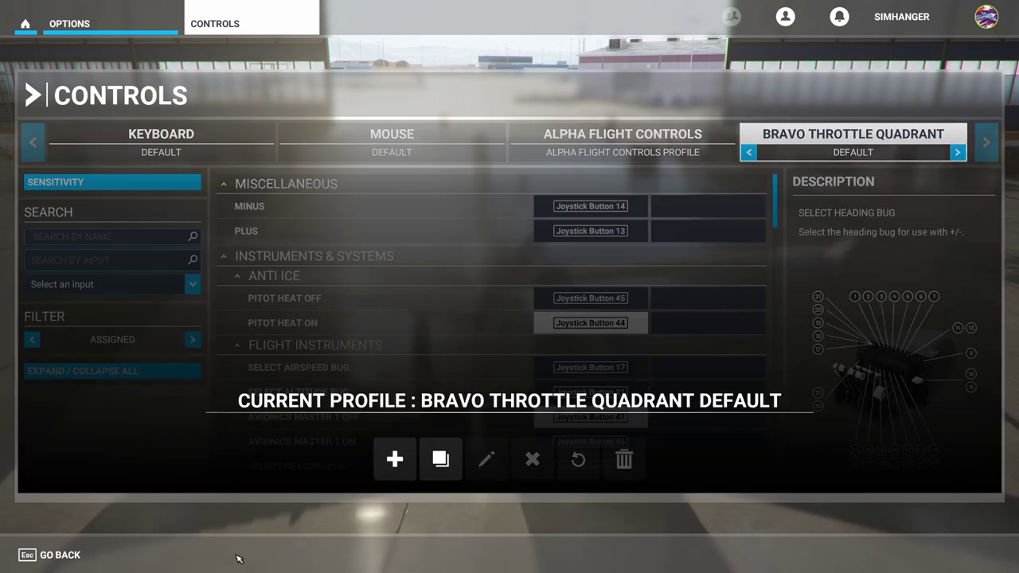
pyautogui.click(442, 461)
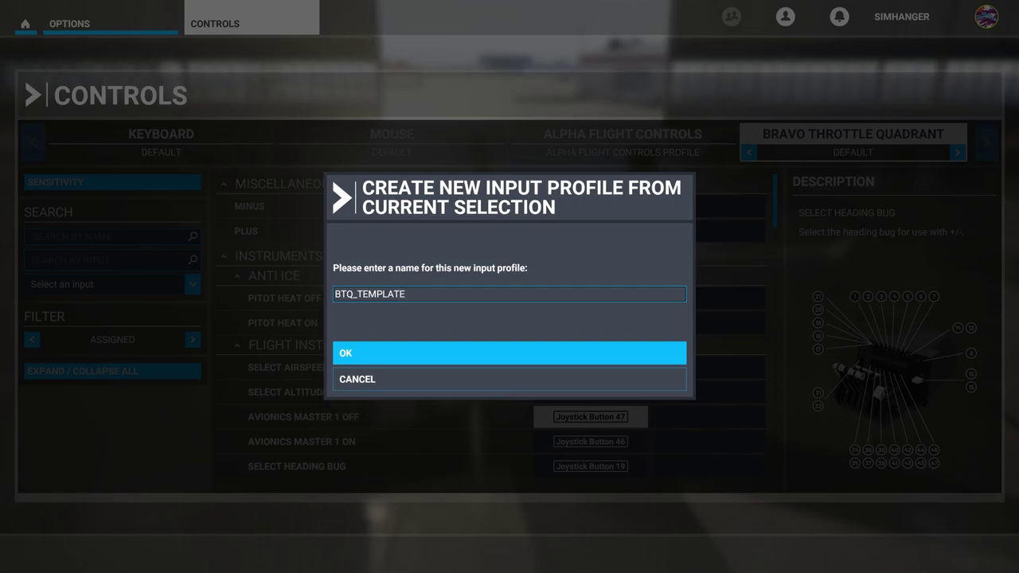
pyautogui.click(472, 359)
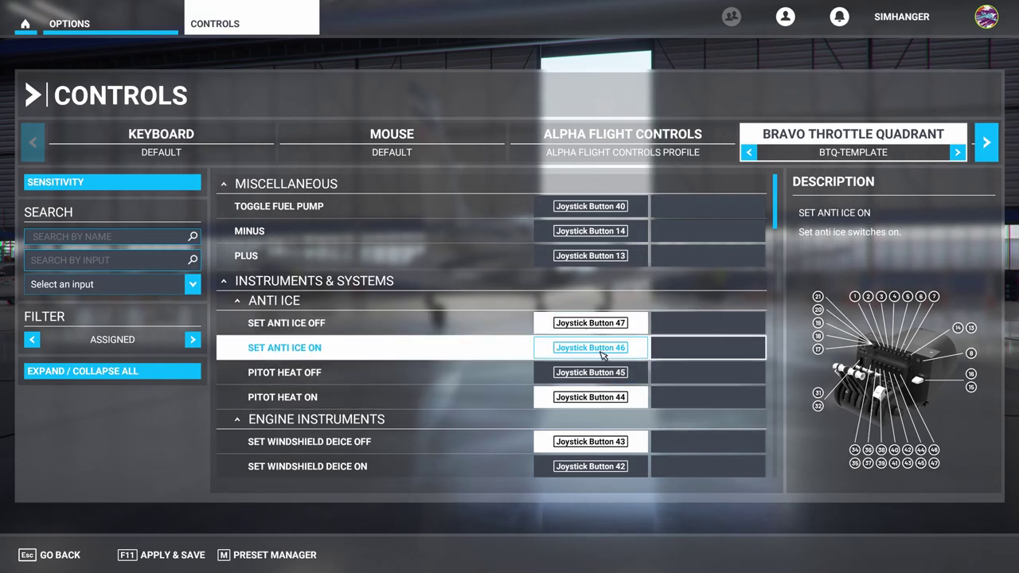
# - Scroll through the BTQ-TEMPLATE profile's assigned bindings
pyautogui.scroll(-3, 612, 405)
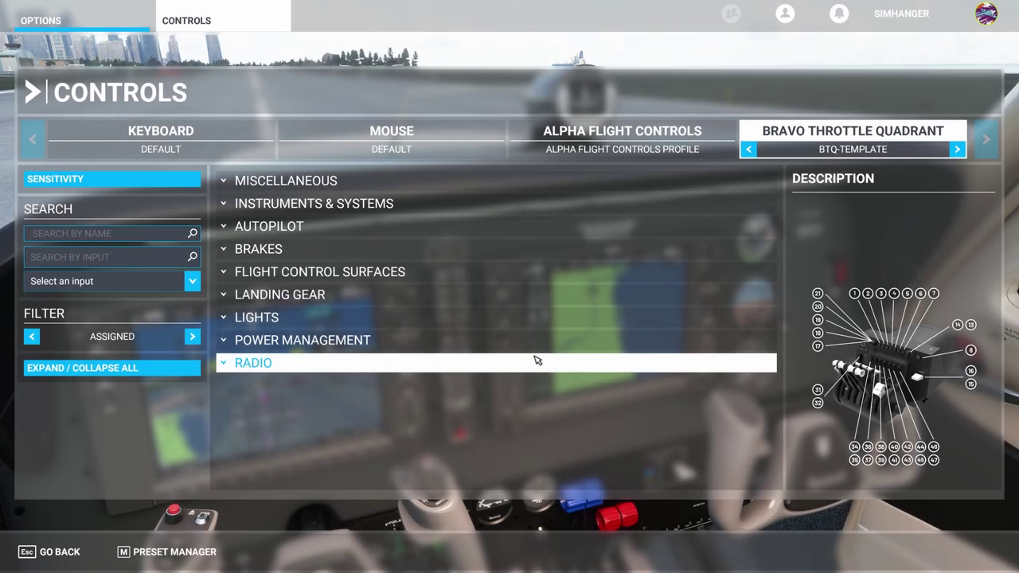
# - Duplicate BTQ-TEMPLATE in the Preset Manager and name the copy TWINPROP-TPM
pyautogui.click(176, 557)
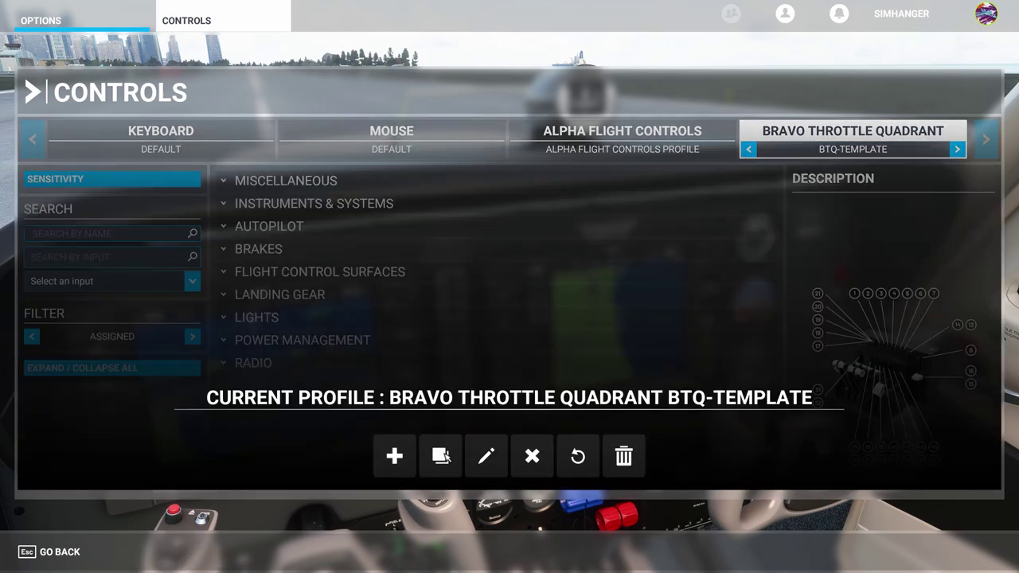
pyautogui.click(442, 456)
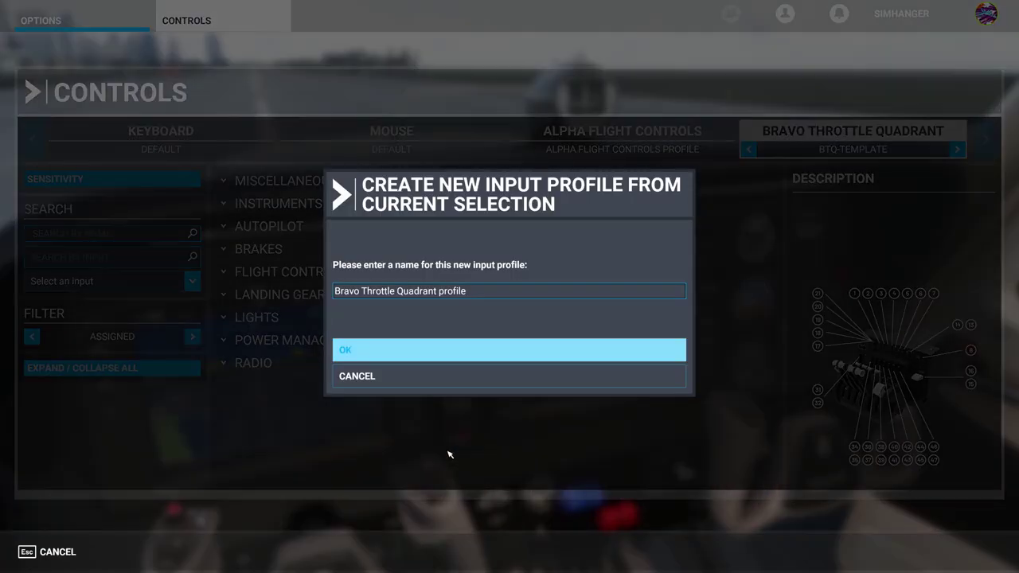
pyautogui.click(479, 295)
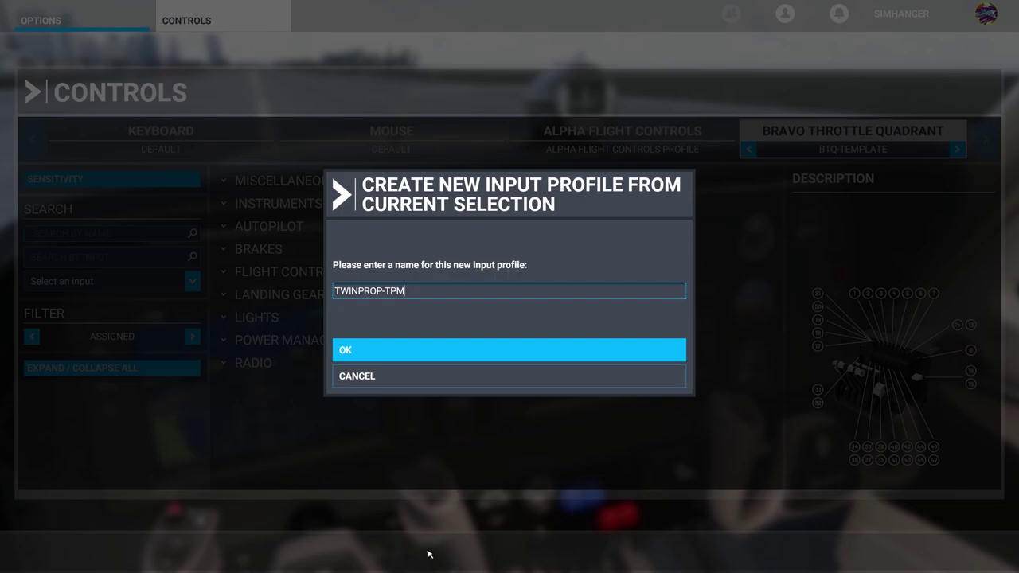
pyautogui.click(387, 354)
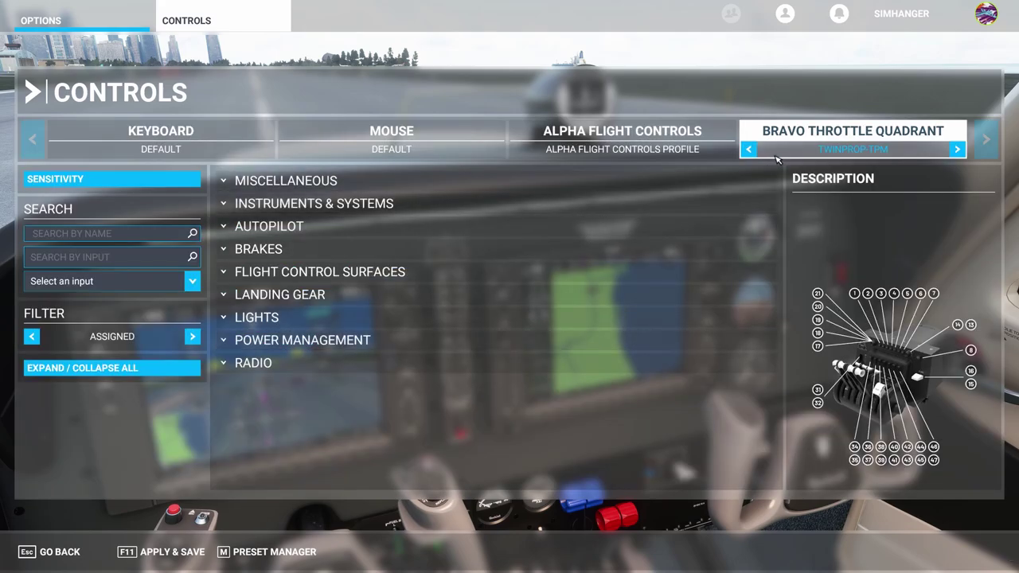
# - Apply and save TWINPROP-TPM, then back out of the menus to the cockpit
pyautogui.click(172, 556)
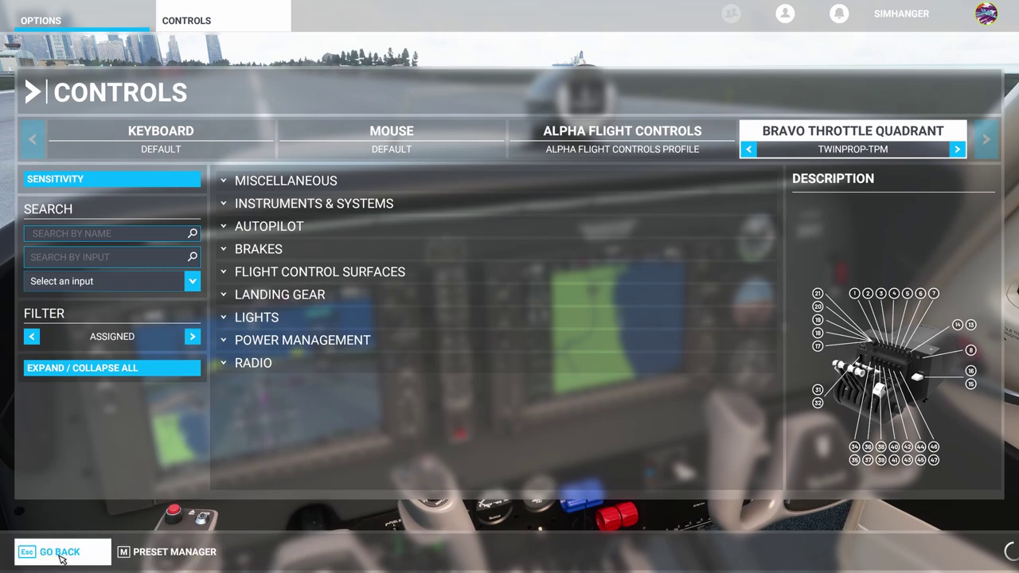
pyautogui.click(60, 557)
pyautogui.click(60, 558)
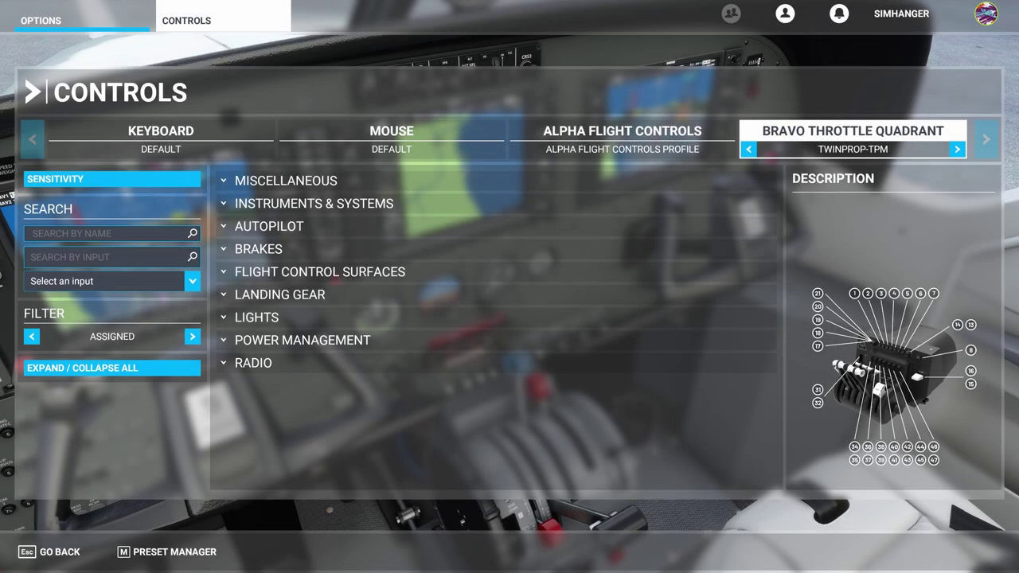
# - Duplicate TWINPROP-TPM as a new SINGLEPROP-TPM profile and expand its binding categories
pyautogui.click(188, 553)
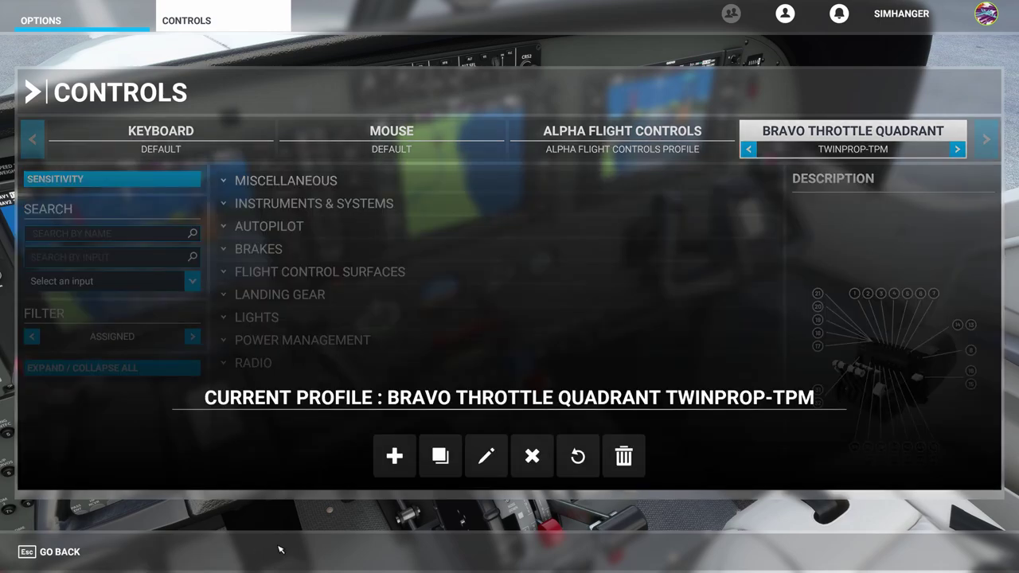
pyautogui.click(444, 458)
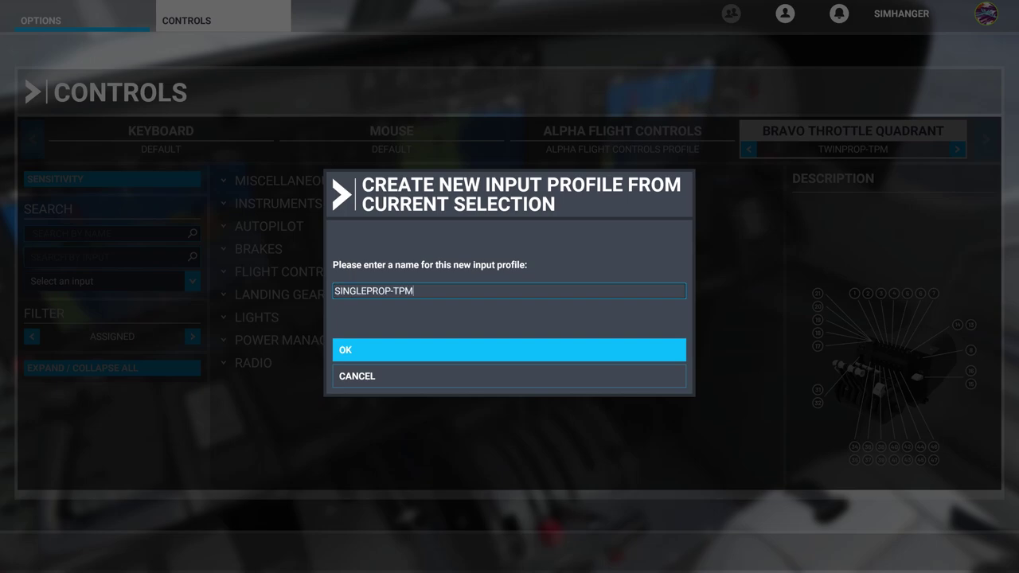
pyautogui.click(413, 356)
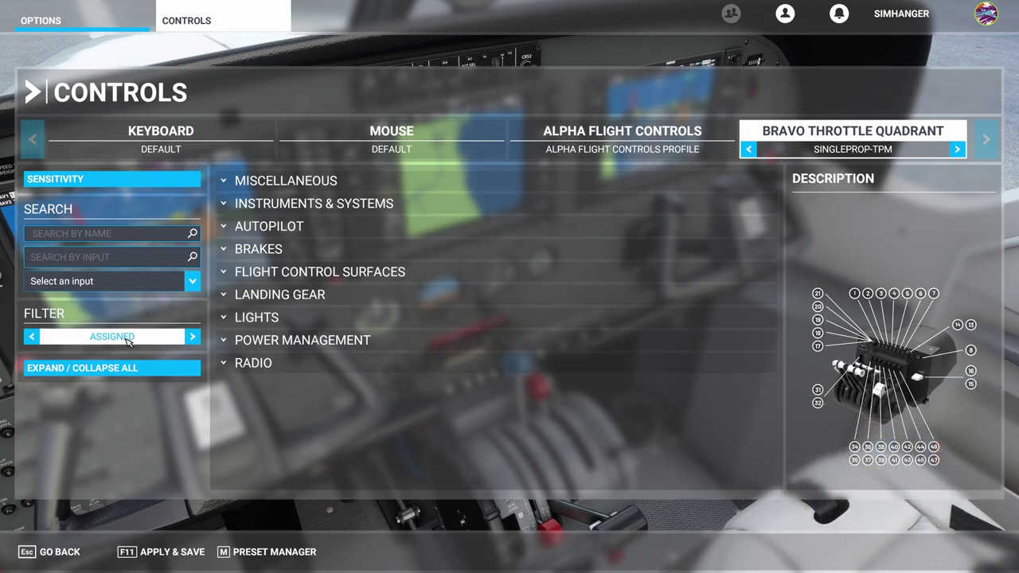
pyautogui.click(132, 371)
# - Under Power Management > Mixture, clear and validate the Mixture 2 Axis binding
pyautogui.click(132, 372)
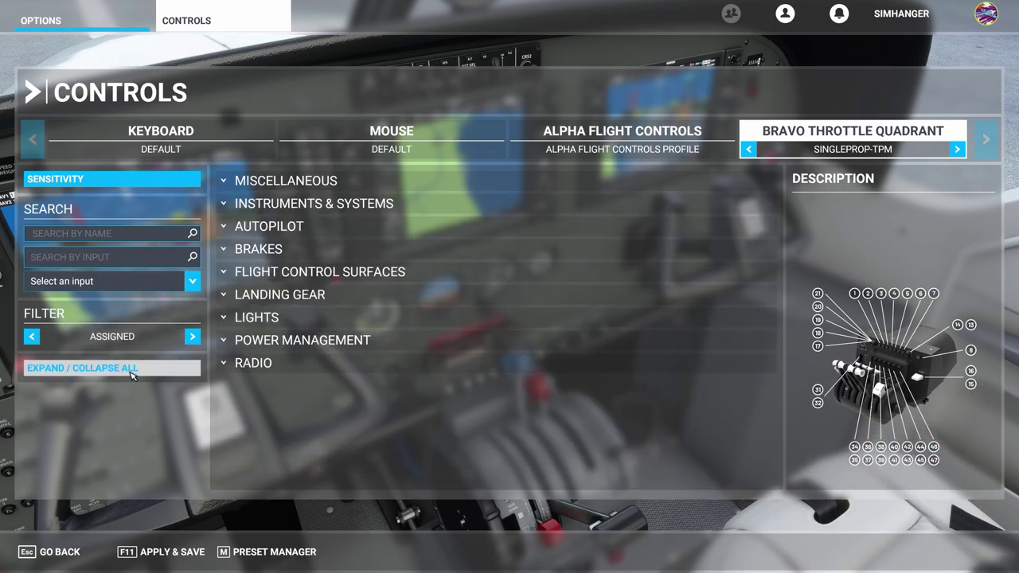
pyautogui.click(227, 343)
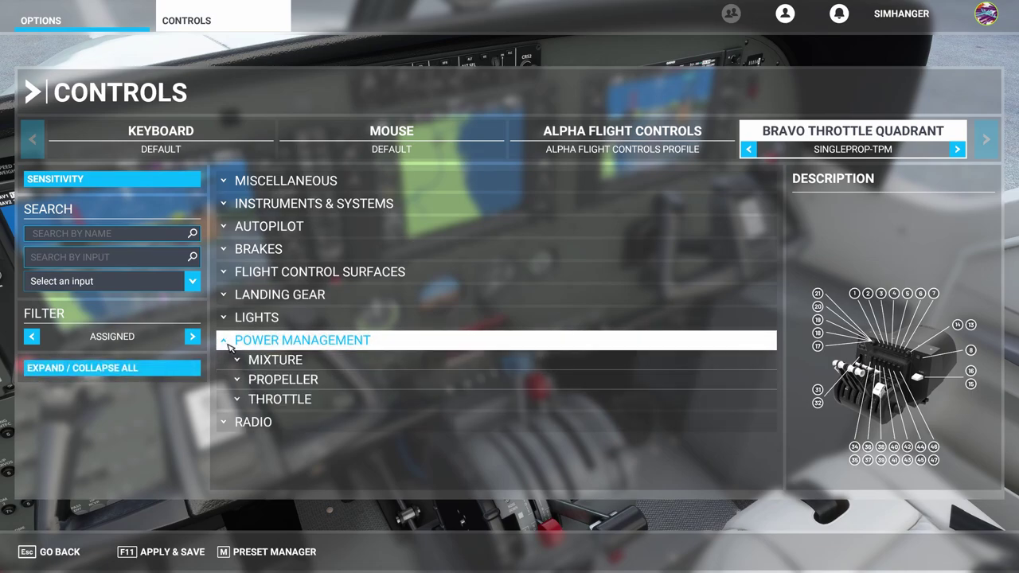
pyautogui.click(238, 360)
pyautogui.scroll(-2, 354, 370)
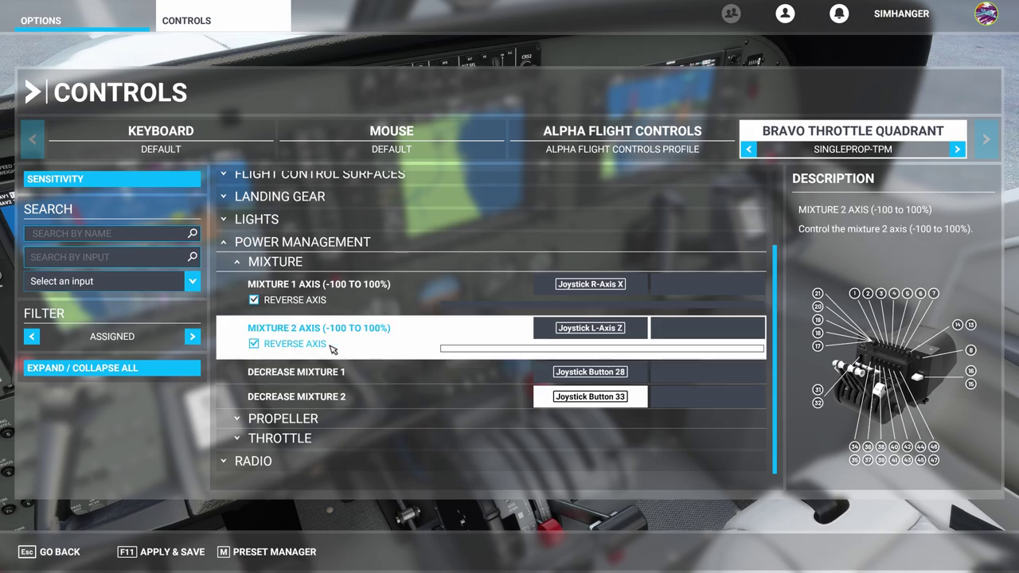
pyautogui.click(595, 333)
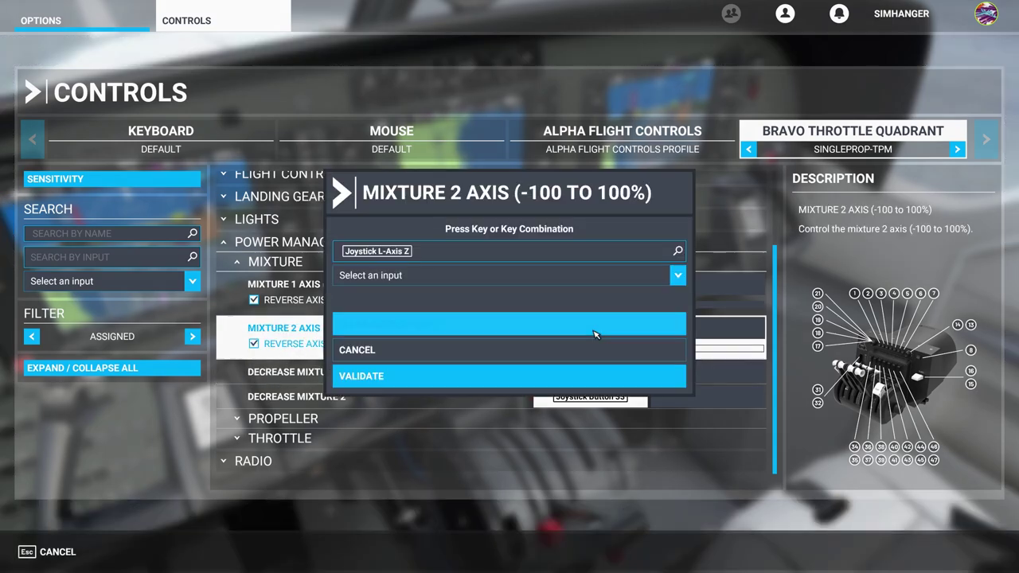
pyautogui.click(540, 321)
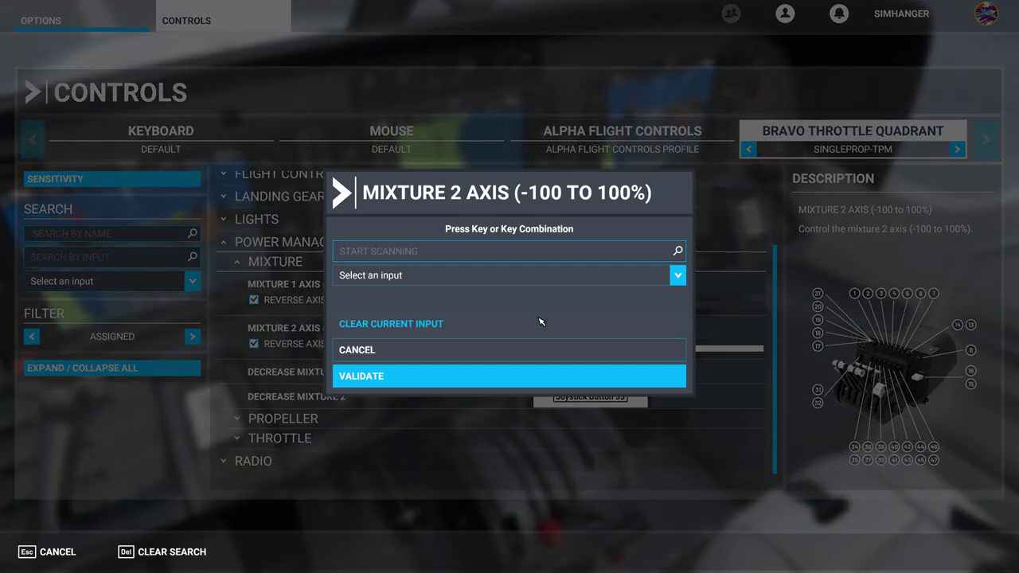
pyautogui.click(546, 379)
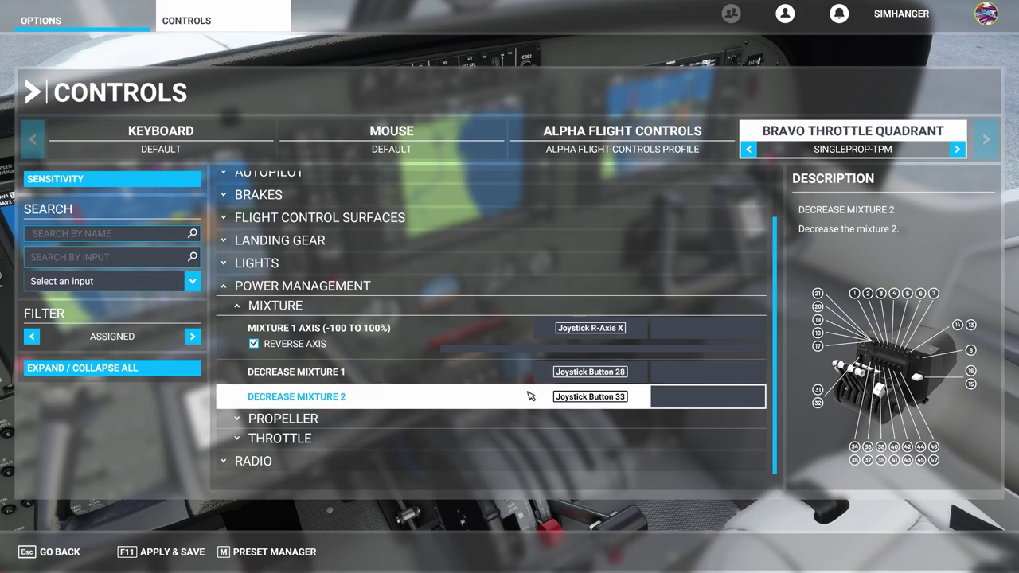
# - Clear Joystick Button 33 from Decrease Mixture 2 and validate the change
pyautogui.click(594, 398)
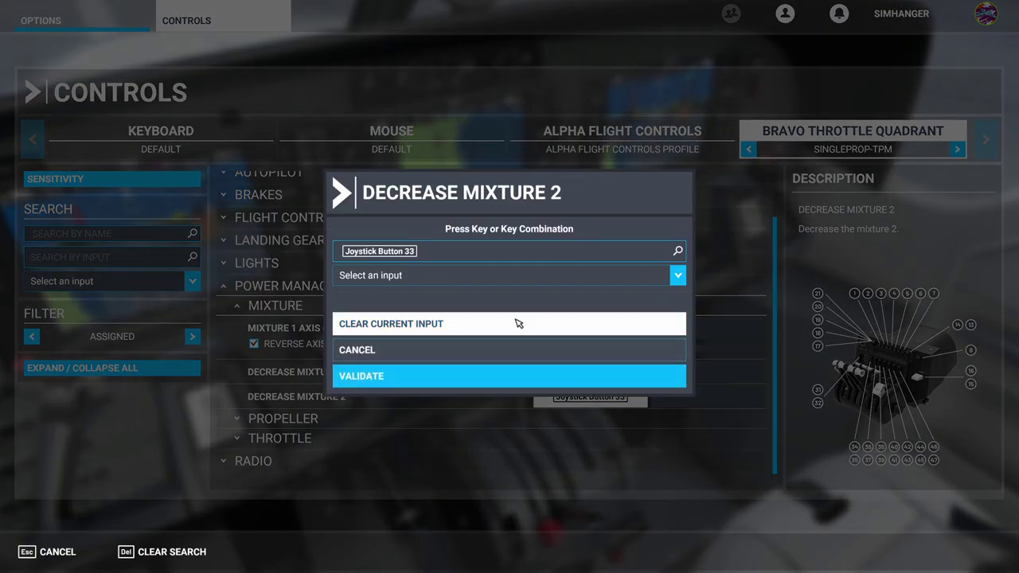
pyautogui.click(587, 324)
pyautogui.click(530, 376)
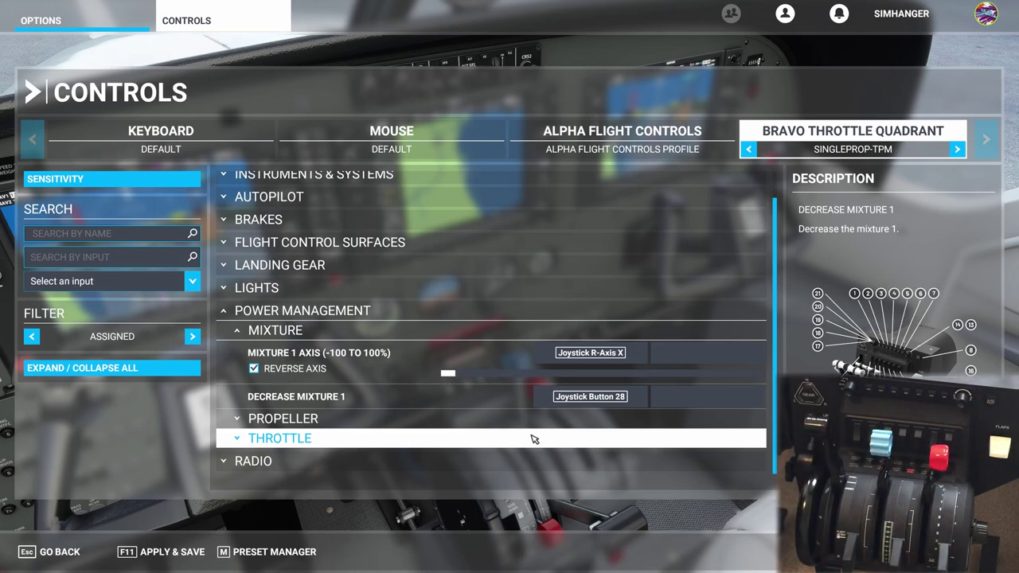
# - Clear the Joystick R-Axis Y assignment from Propeller 2 Axis
pyautogui.click(299, 420)
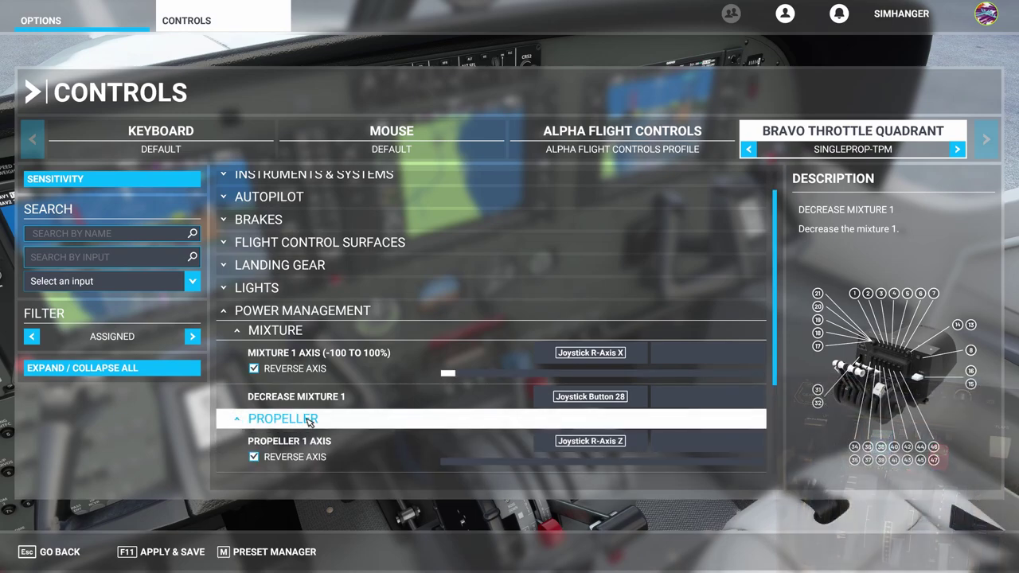
pyautogui.scroll(-3, 302, 422)
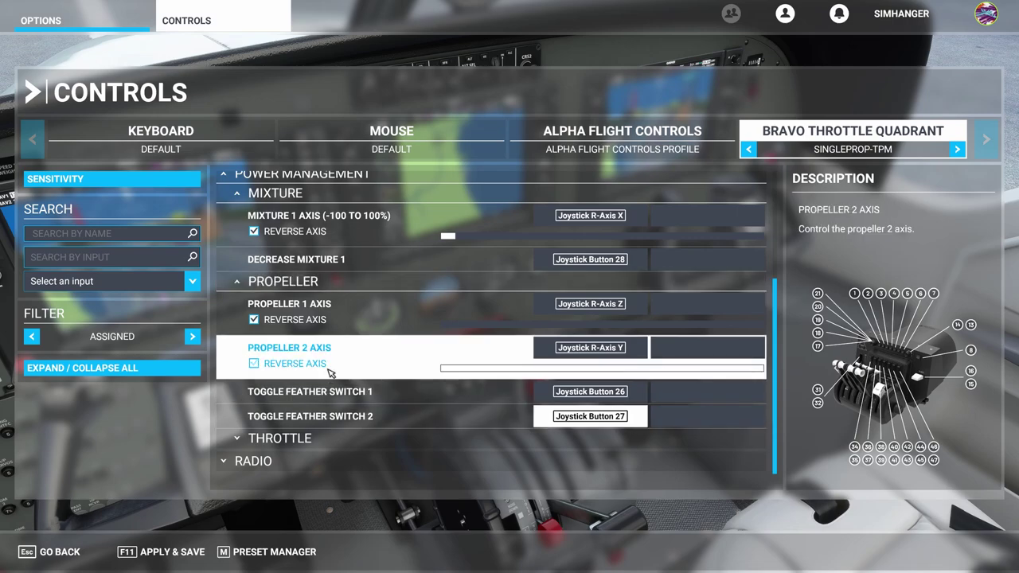
pyautogui.click(549, 350)
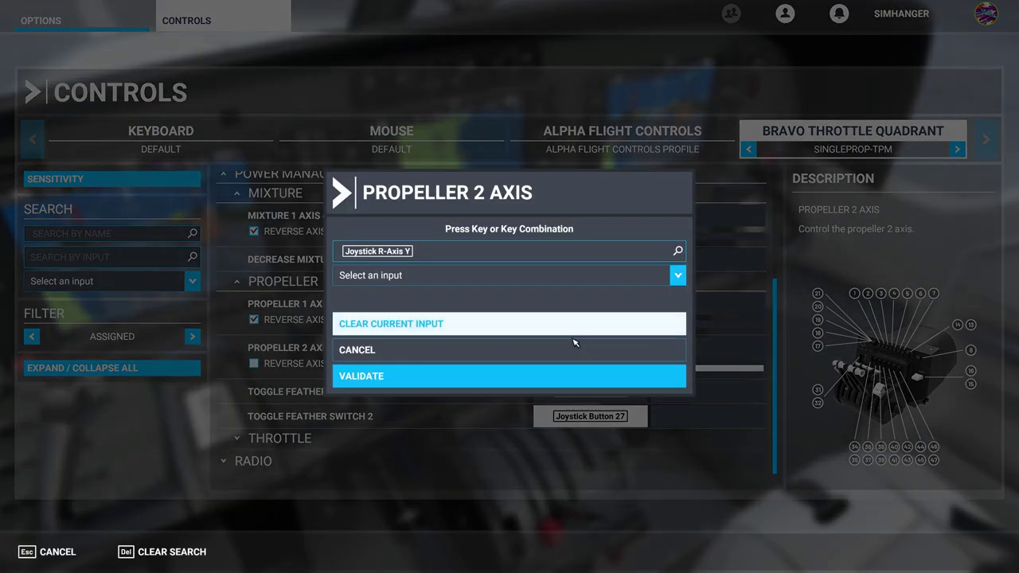
pyautogui.click(533, 328)
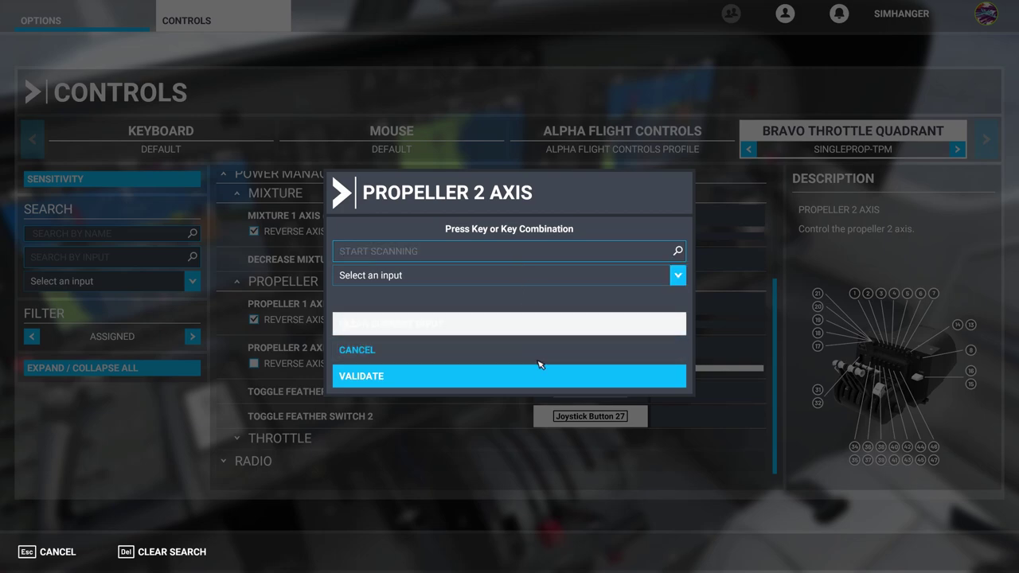
pyautogui.click(545, 383)
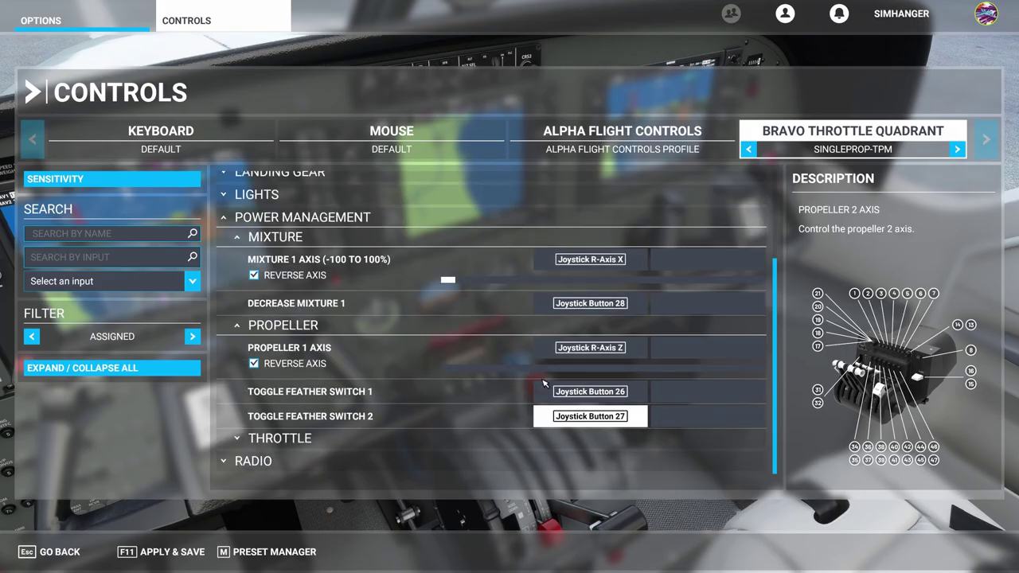
# - Remove Joystick Button 27 from Toggle Feather Switch 2
pyautogui.click(613, 420)
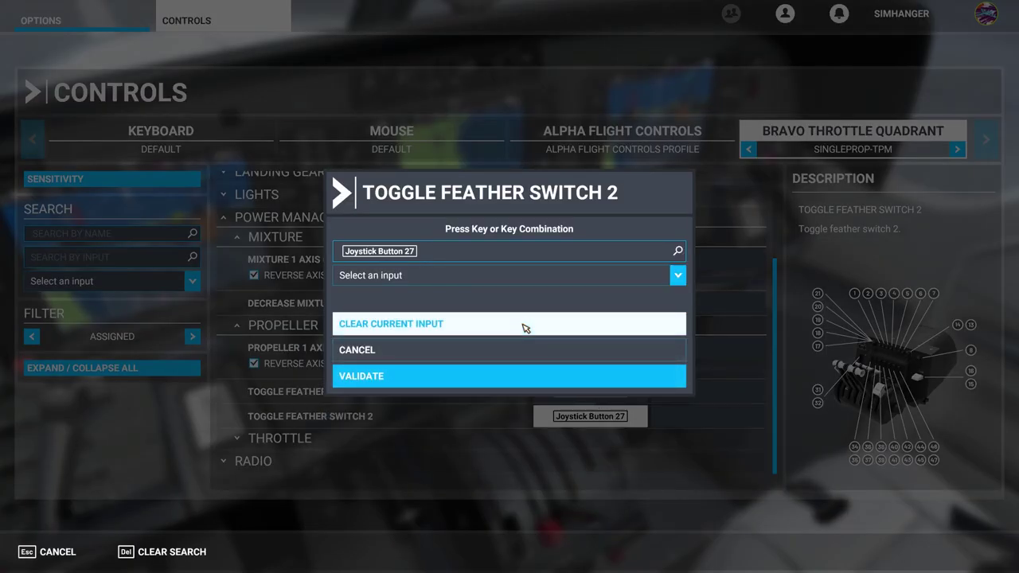
pyautogui.click(525, 328)
pyautogui.click(557, 380)
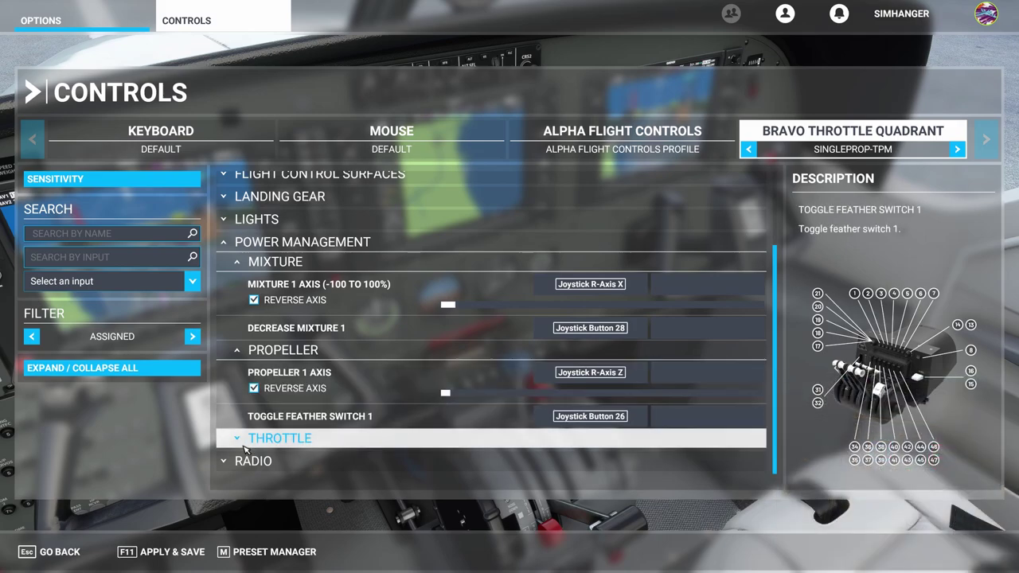
# - Clear the Joystick L-Axis X assignment from Throttle 2 Axis
pyautogui.click(374, 438)
pyautogui.scroll(-3, 331, 434)
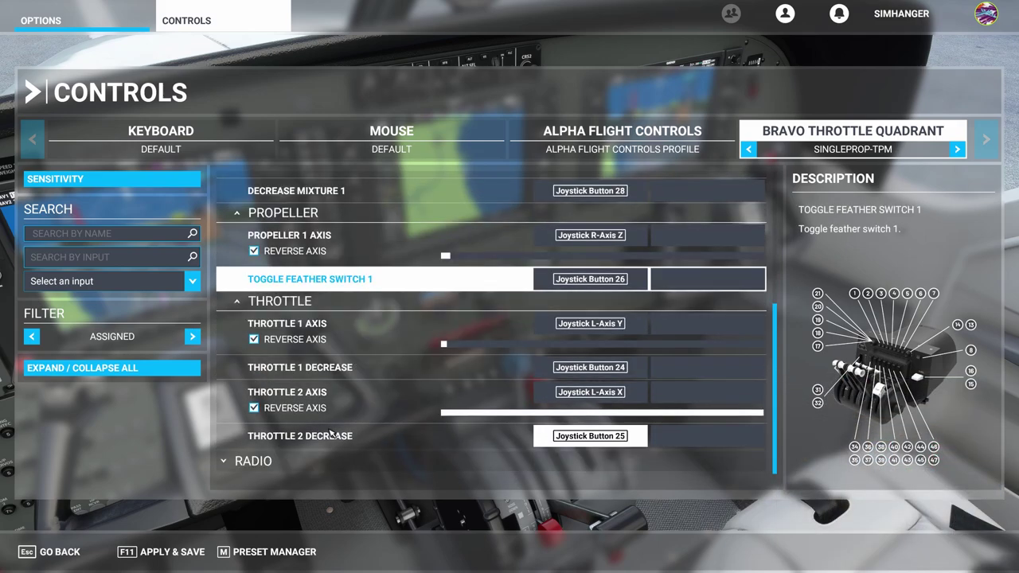
pyautogui.click(577, 400)
pyautogui.click(514, 324)
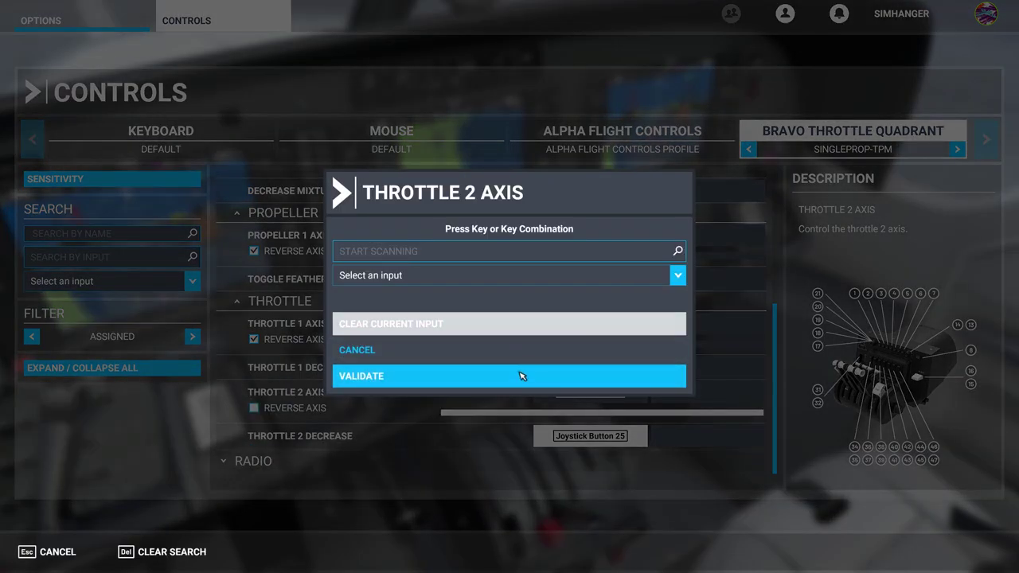
pyautogui.click(522, 375)
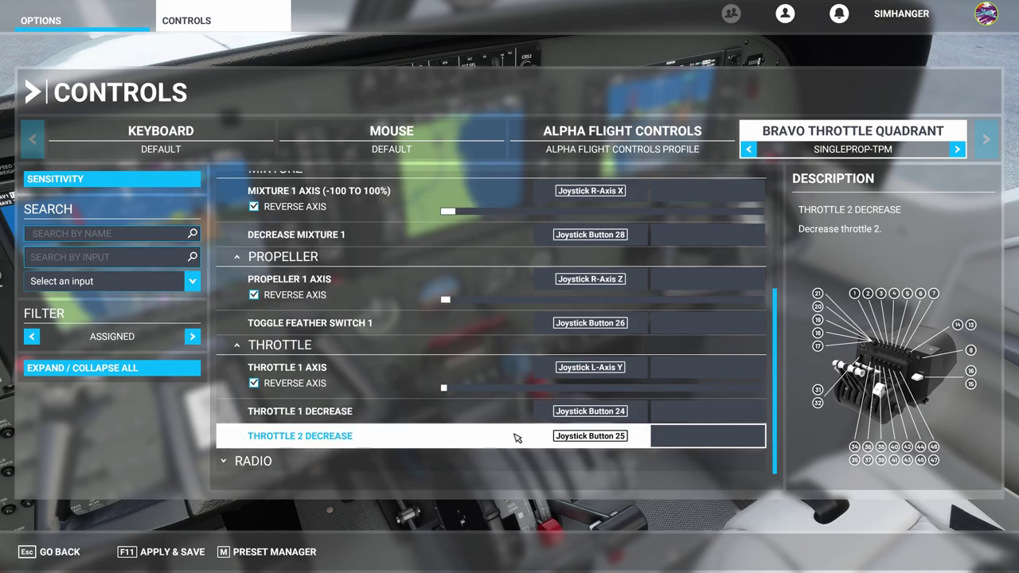
# - Remove Joystick Button 25 from Throttle 2 Decrease
pyautogui.click(590, 437)
pyautogui.click(518, 326)
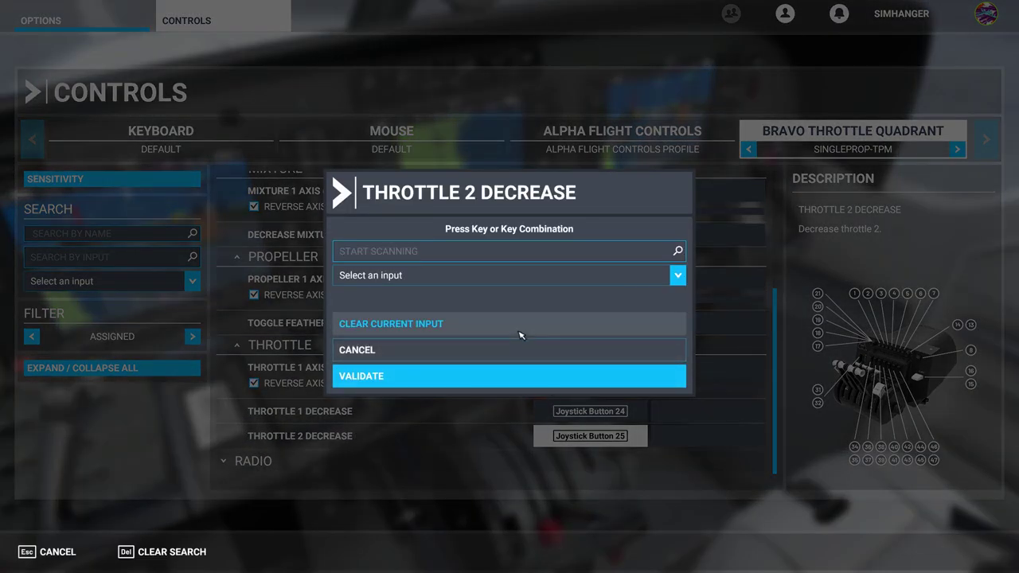
pyautogui.click(532, 380)
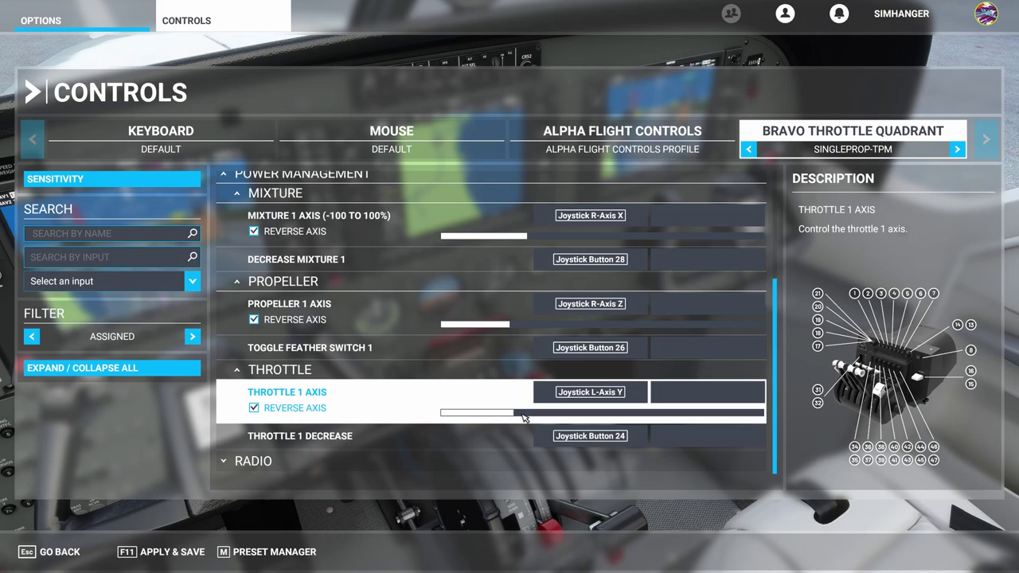
# - Apply and save the SINGLEPROP-TPM bindings, return to the cockpit and look forward
pyautogui.click(131, 371)
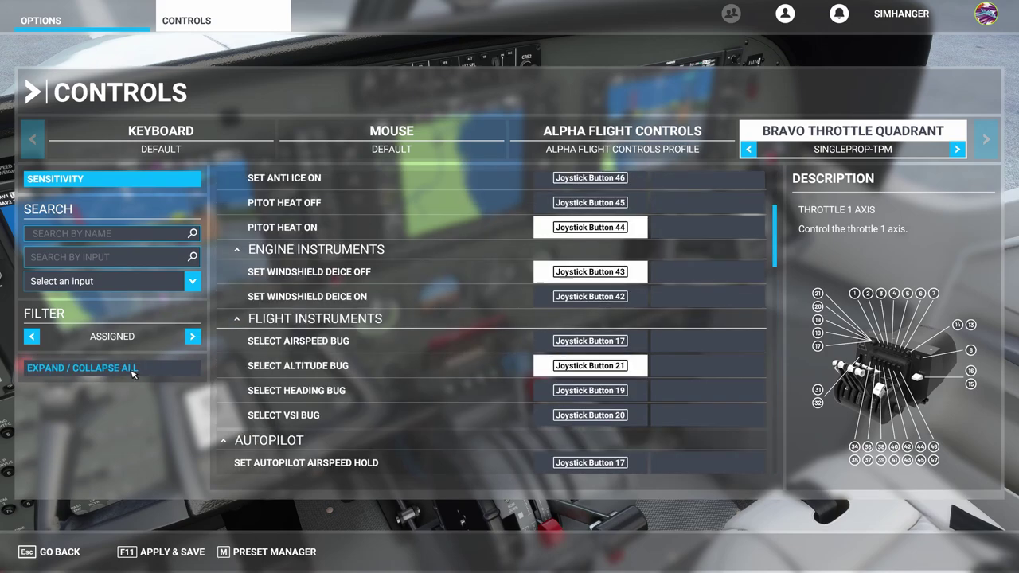
pyautogui.click(133, 373)
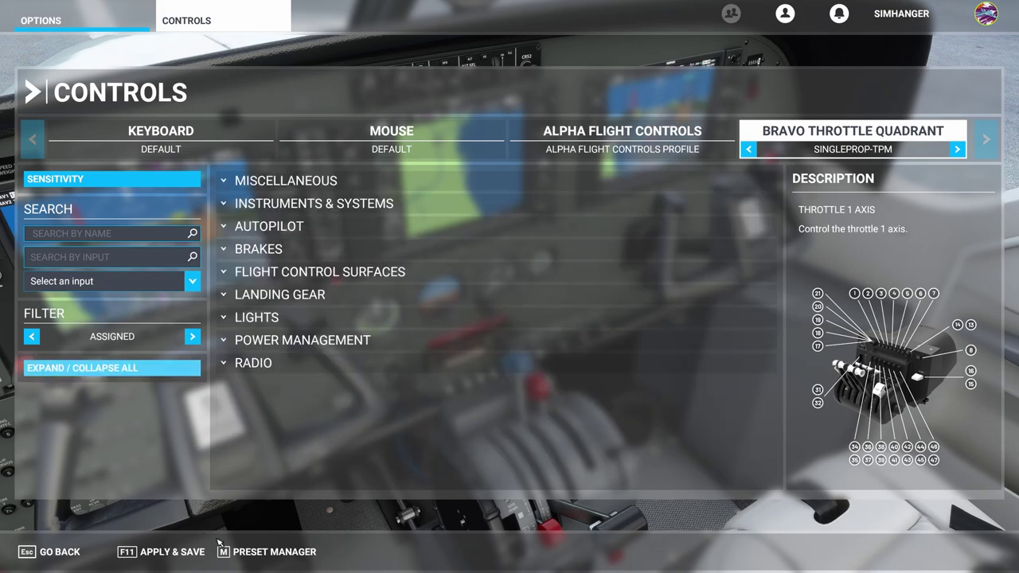
pyautogui.click(170, 553)
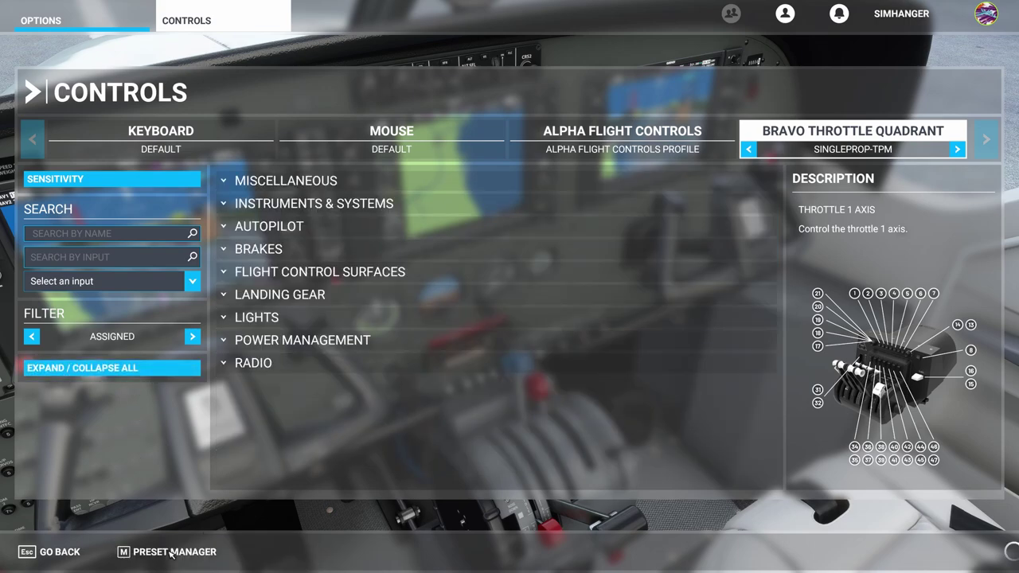
pyautogui.click(47, 554)
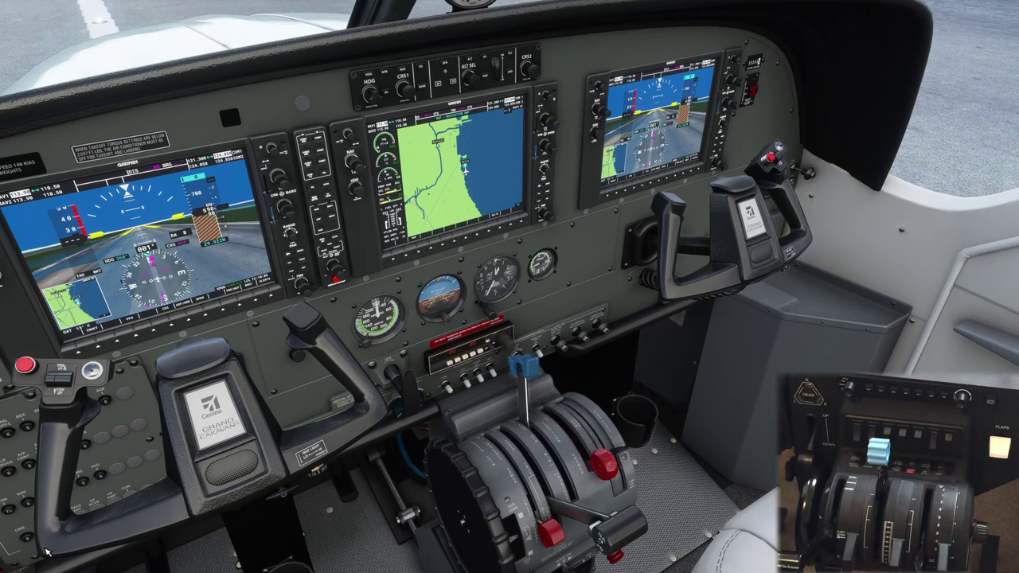
pyautogui.hotkey('ctrl', 'space')
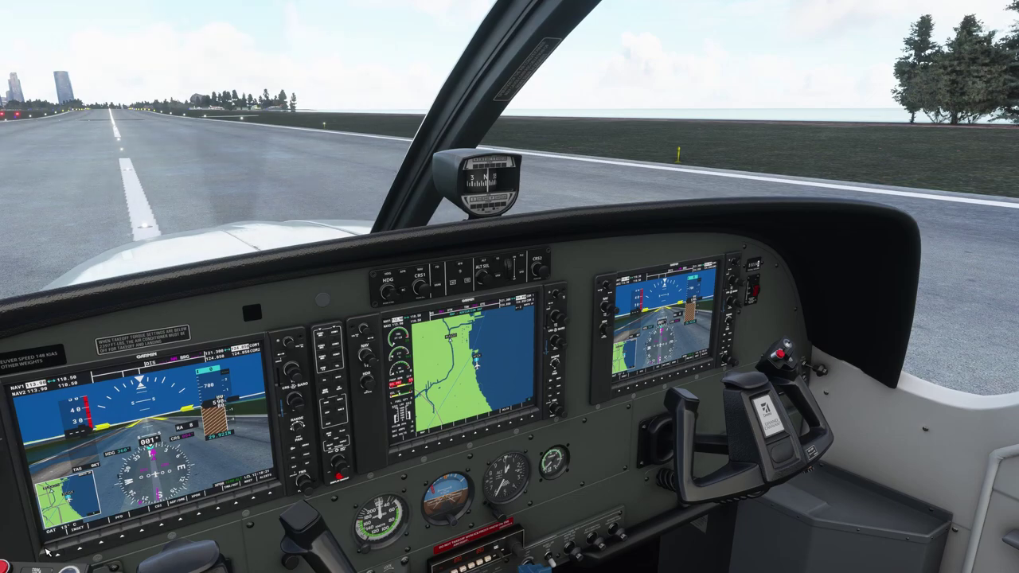
# - Autostart the Grand Caravan's engine with Ctrl+E
pyautogui.hotkey('ctrl', 'e')
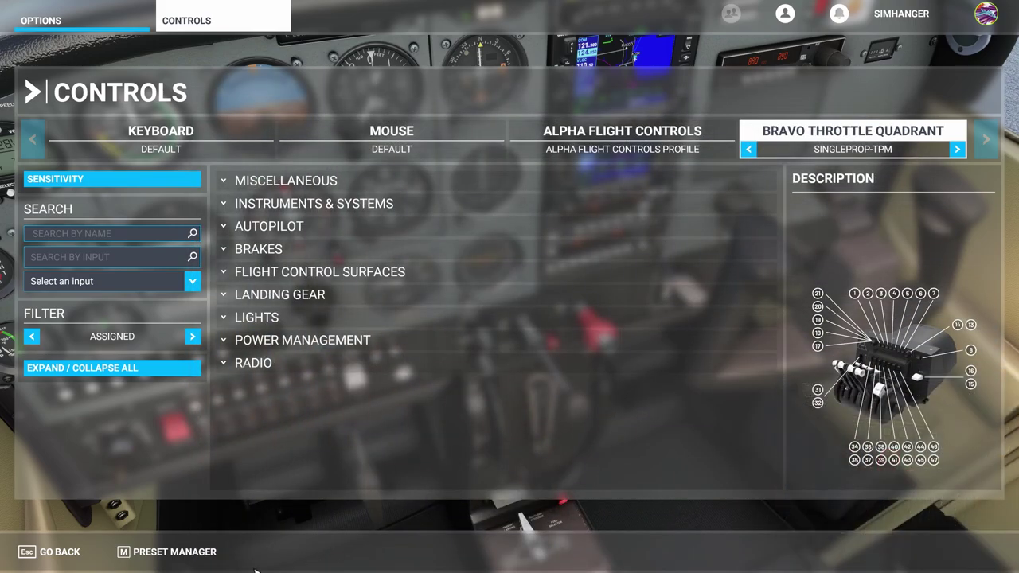
# - Duplicate SINGLEPROP-TPM as a new profile named SINGLEPROP-TM
pyautogui.click(191, 557)
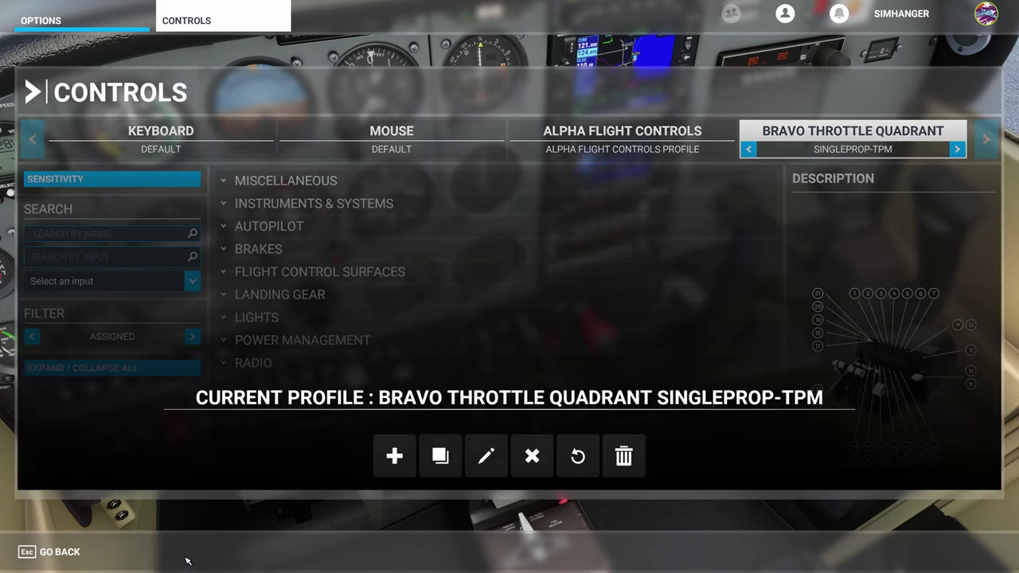
pyautogui.click(442, 463)
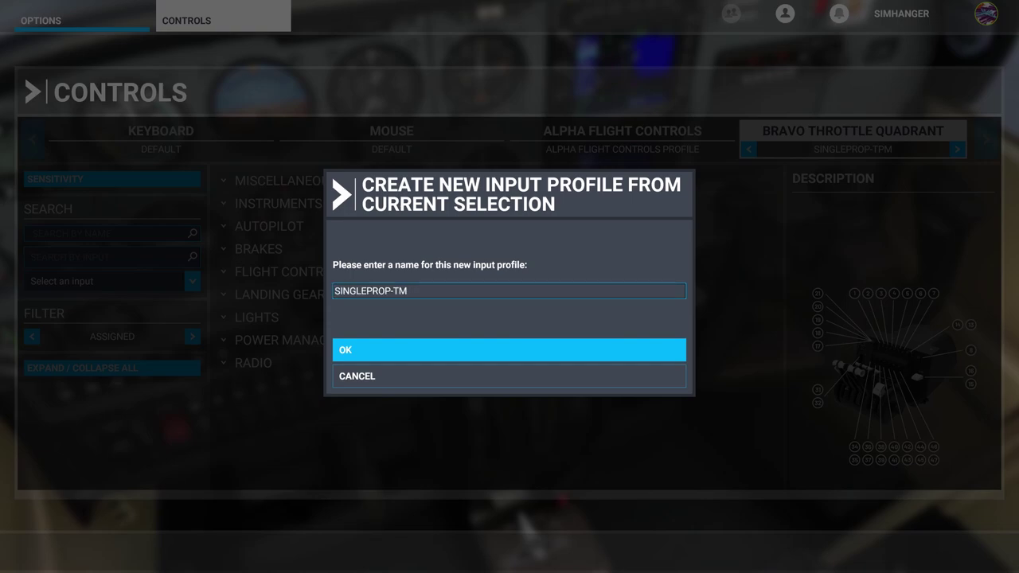
pyautogui.click(447, 358)
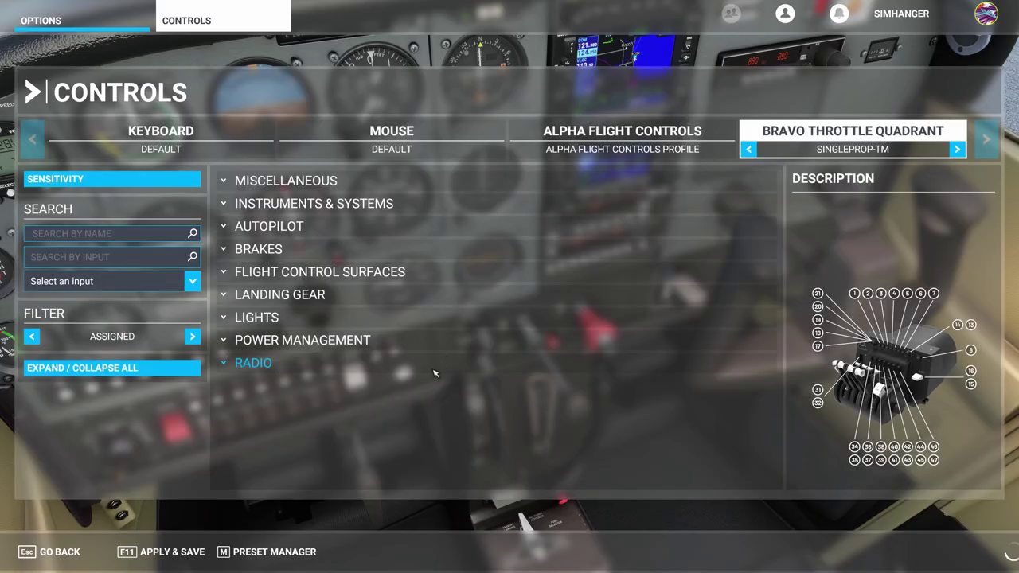
# - Show the Power Management > Propeller bindings and open Propeller 1 Axis
pyautogui.click(233, 342)
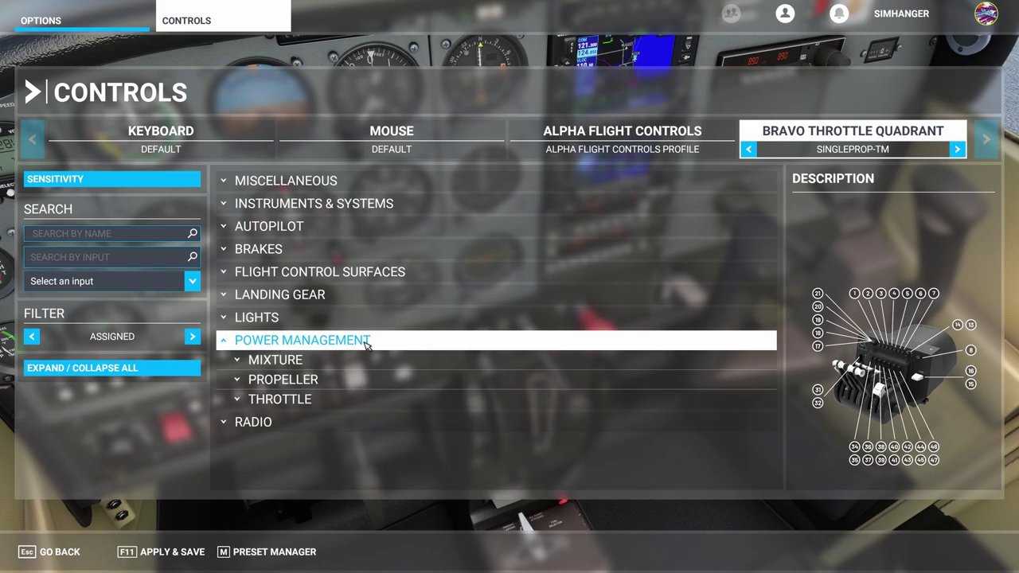
pyautogui.click(242, 381)
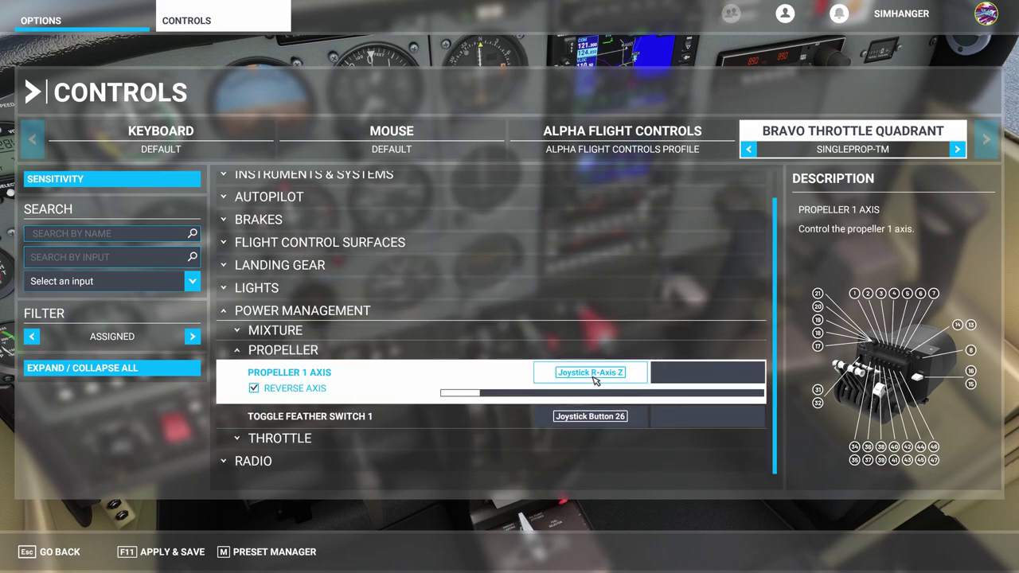
pyautogui.click(593, 380)
# - Clear the Propeller 1 Axis binding and Button 26 from Toggle Feather Switch 1
pyautogui.click(525, 334)
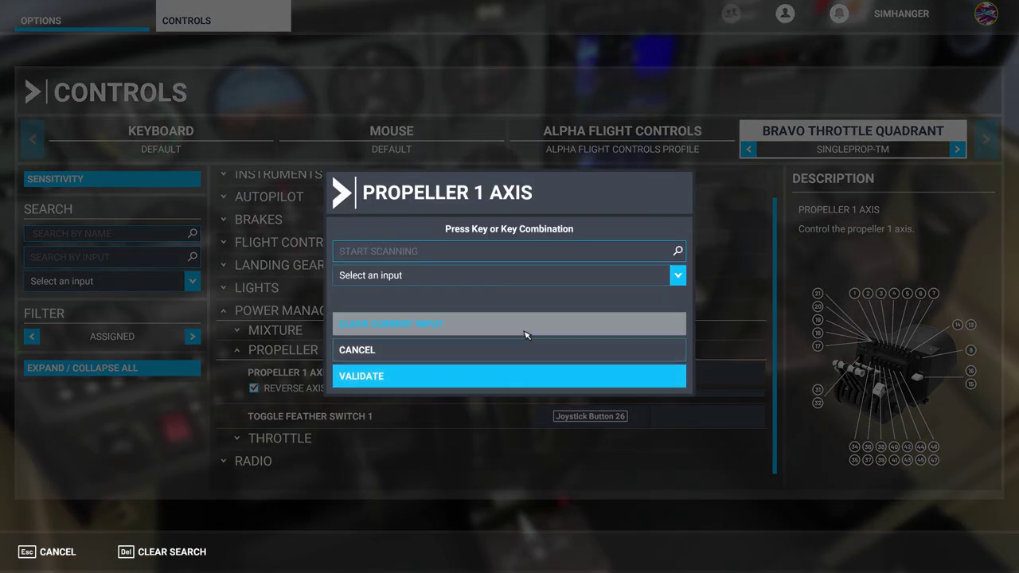
pyautogui.click(525, 382)
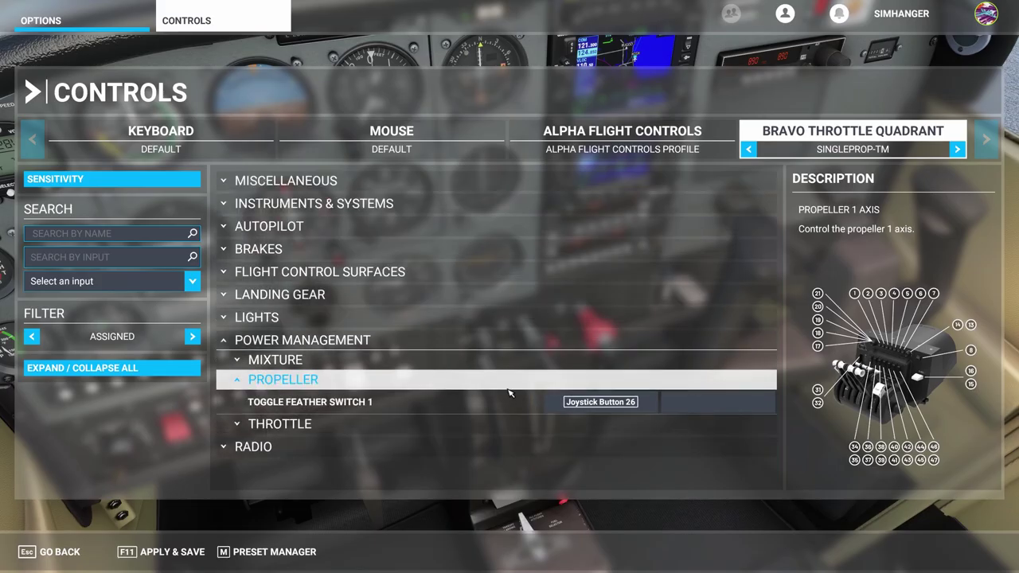
pyautogui.click(590, 405)
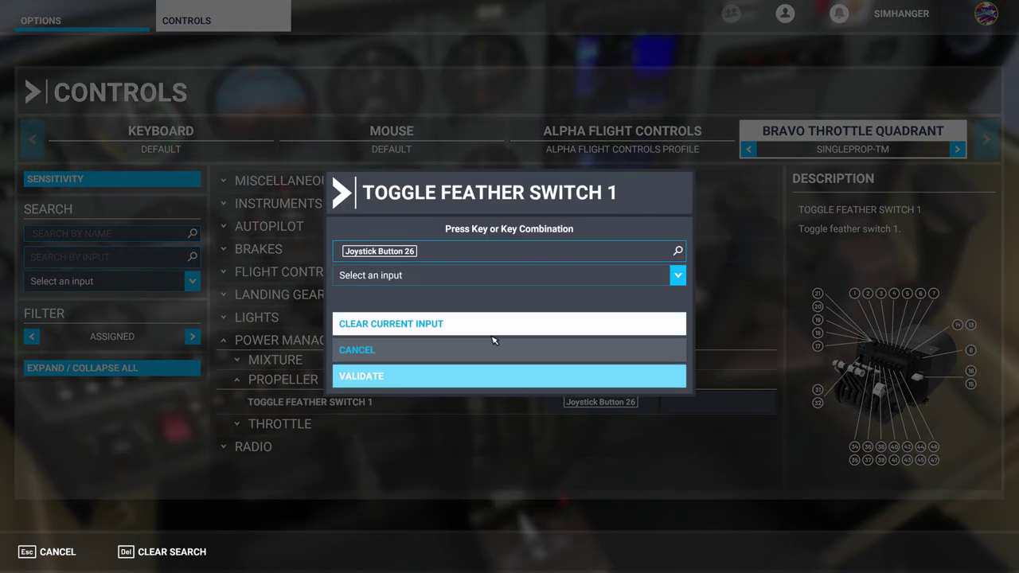
pyautogui.click(486, 326)
pyautogui.click(510, 381)
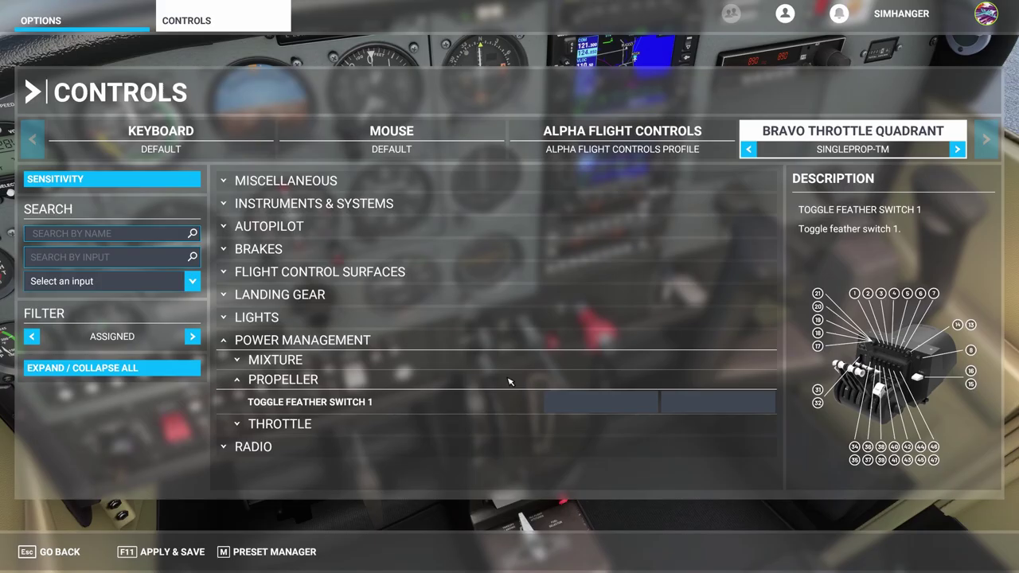
# - Rebind Mixture 1 Axis to Joystick R-Axis Z and Decrease Mixture 1 to Button 26
pyautogui.click(270, 360)
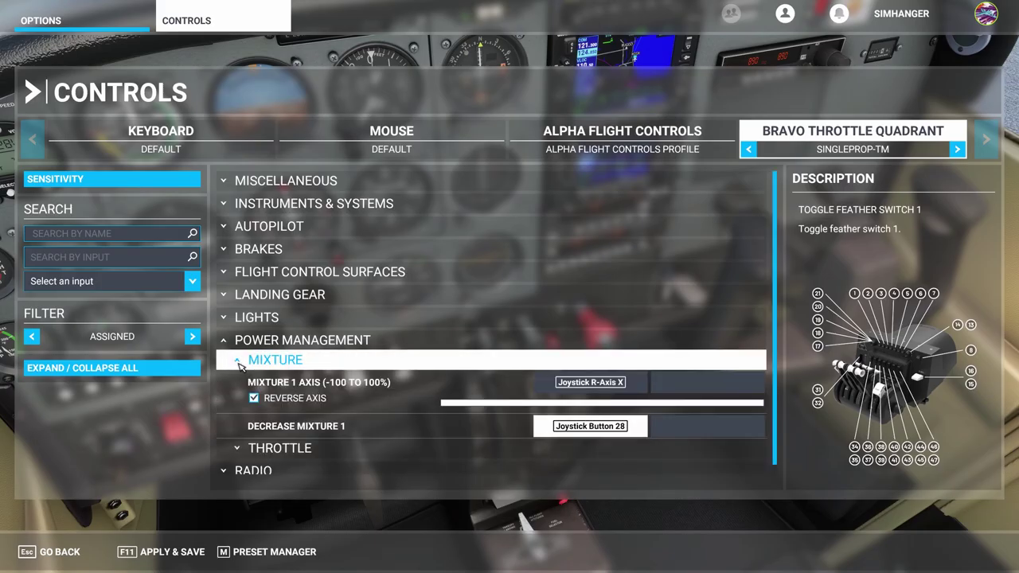
pyautogui.click(585, 383)
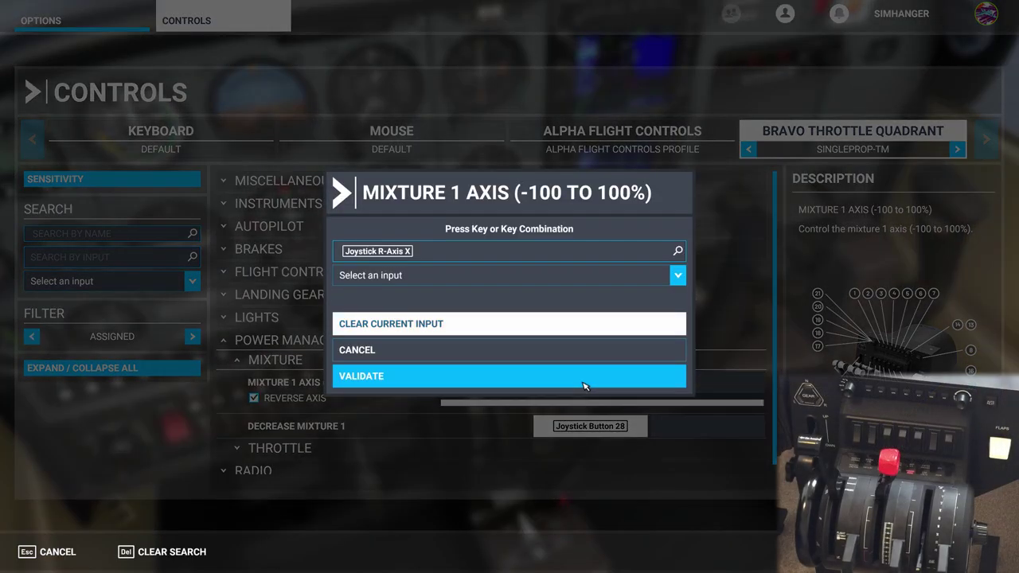
pyautogui.click(534, 254)
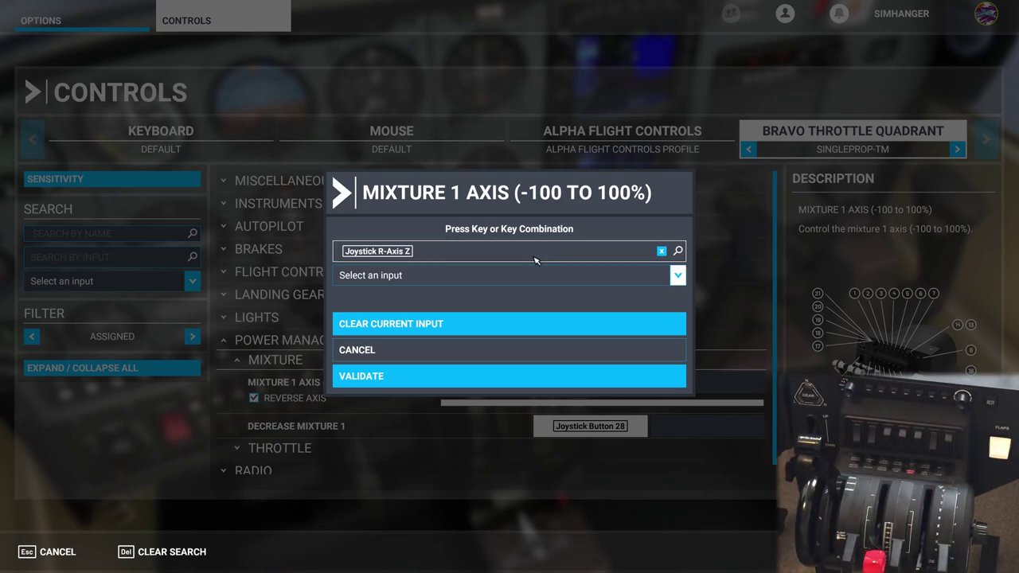
pyautogui.click(509, 377)
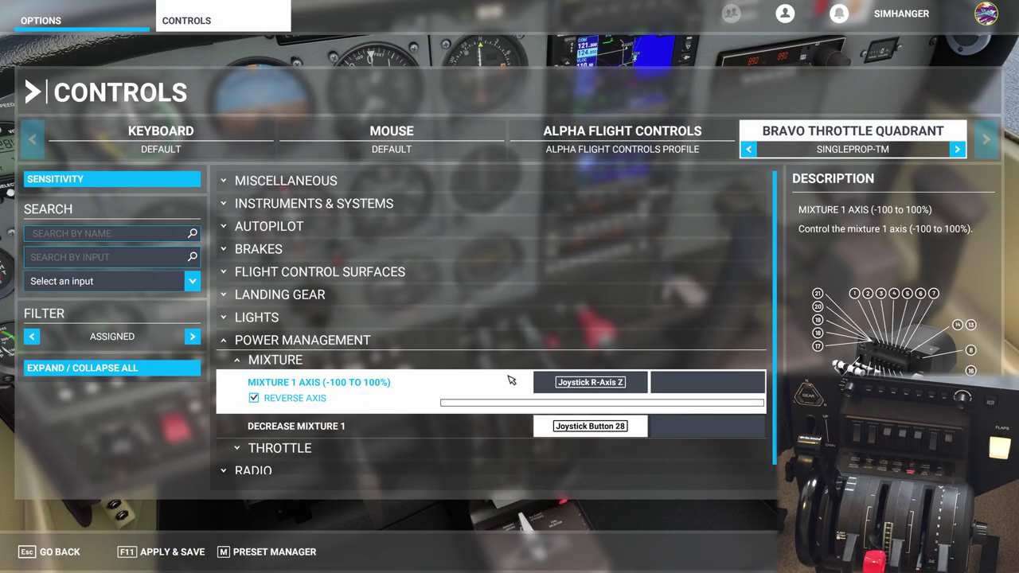
pyautogui.click(570, 428)
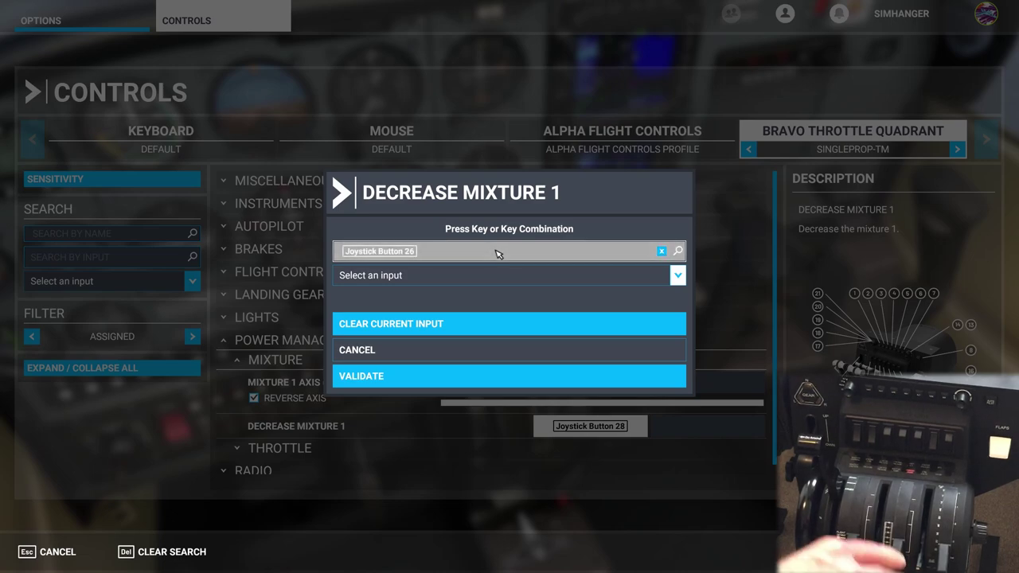
pyautogui.click(521, 382)
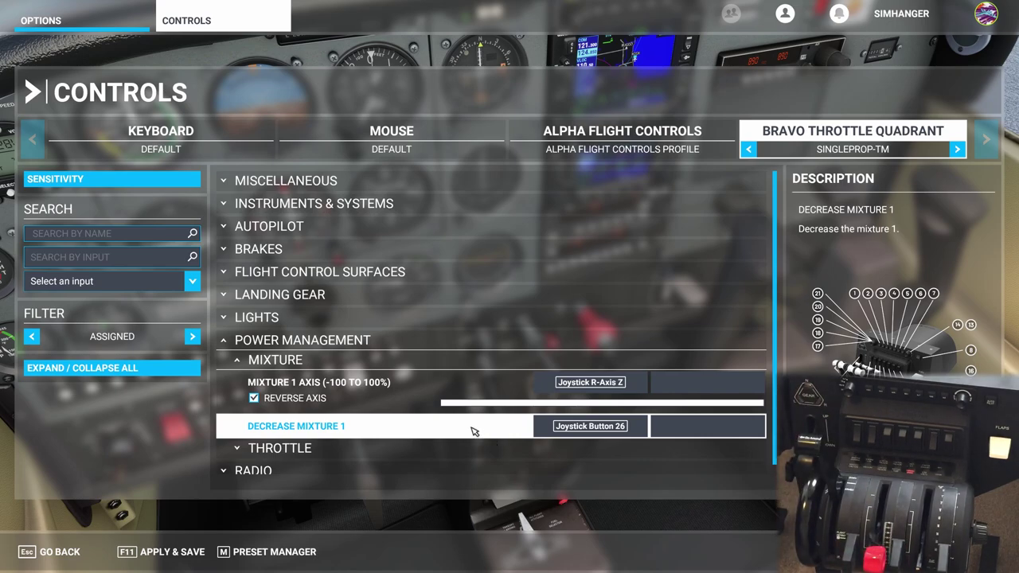
pyautogui.scroll(-1, 472, 431)
# - Review the SINGLEPROP-TM throttle bindings, then leave the Controls settings
pyautogui.click(244, 444)
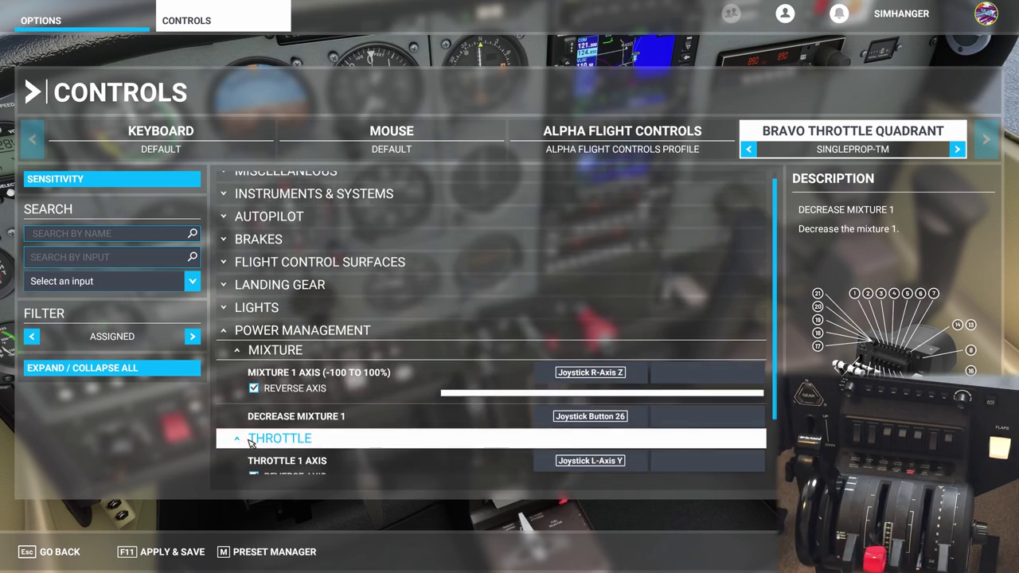
pyautogui.scroll(-1, 244, 444)
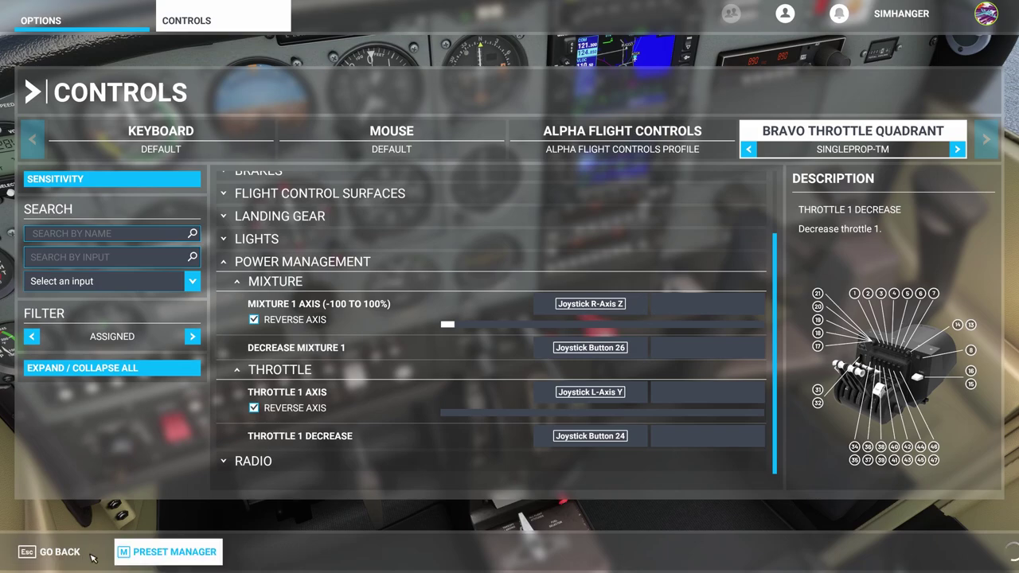
pyautogui.click(50, 552)
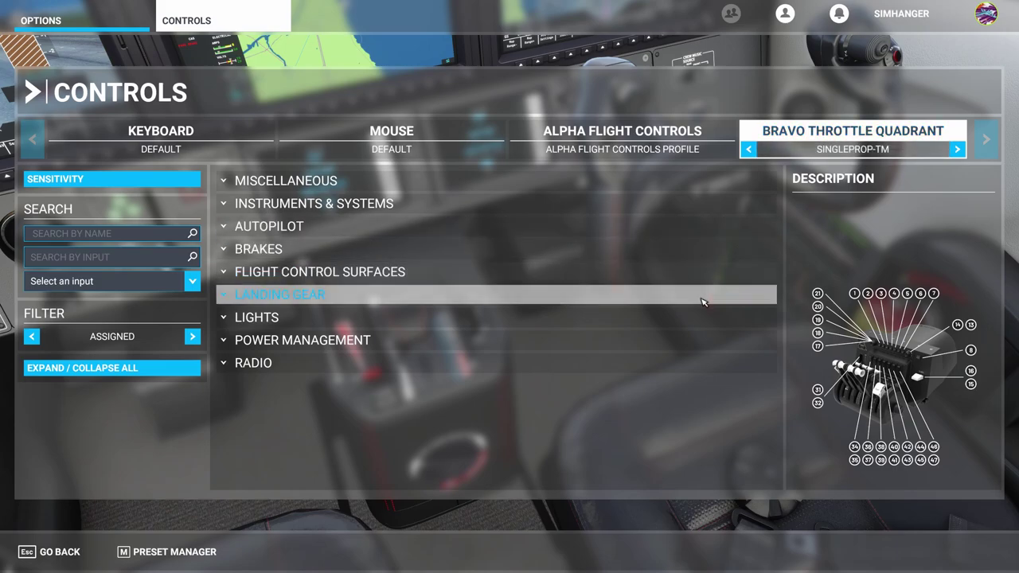
# - Duplicate SINGLEPROP-TM as a new profile named TBM-930
pyautogui.click(169, 551)
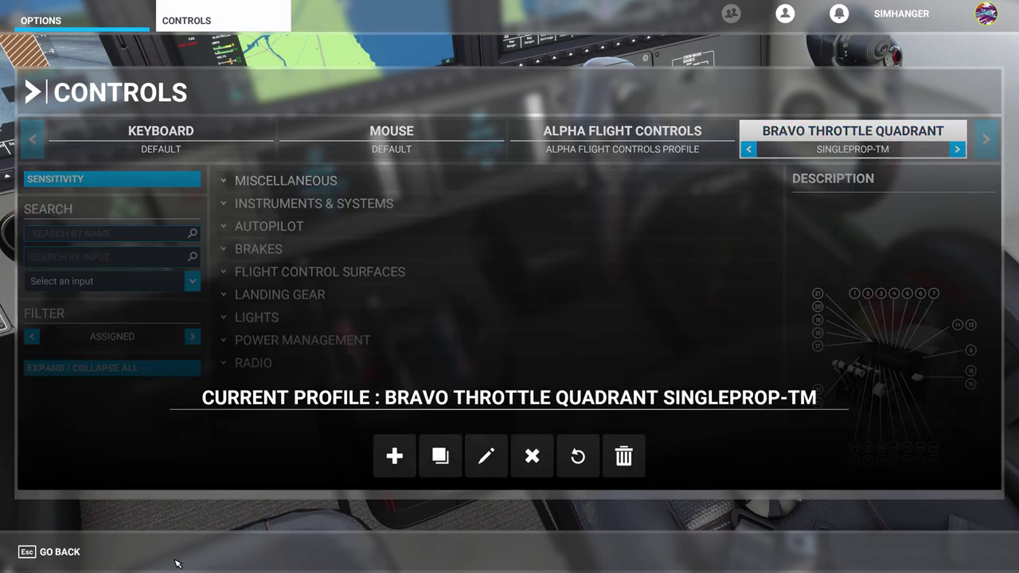
pyautogui.click(440, 456)
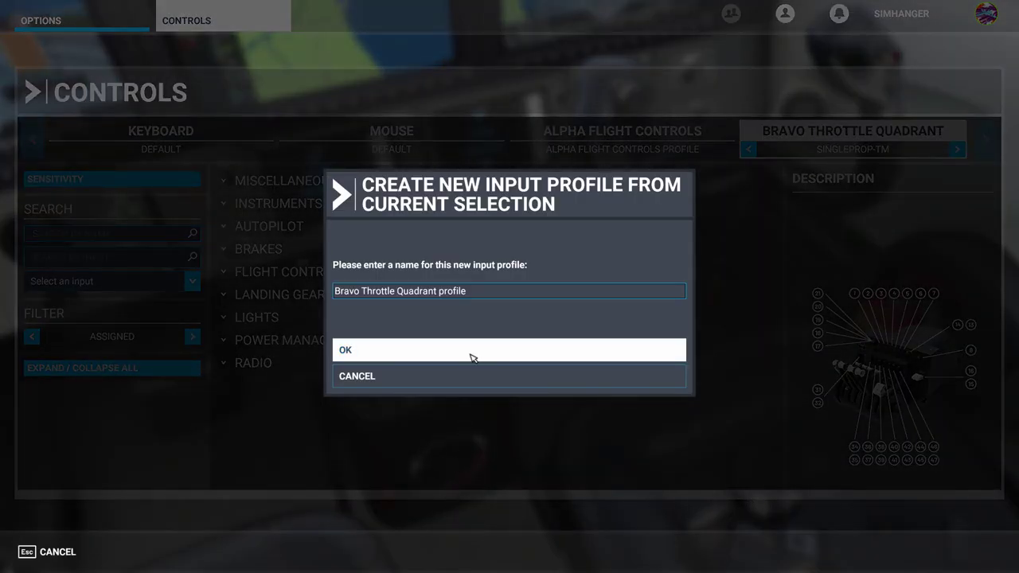
pyautogui.click(477, 296)
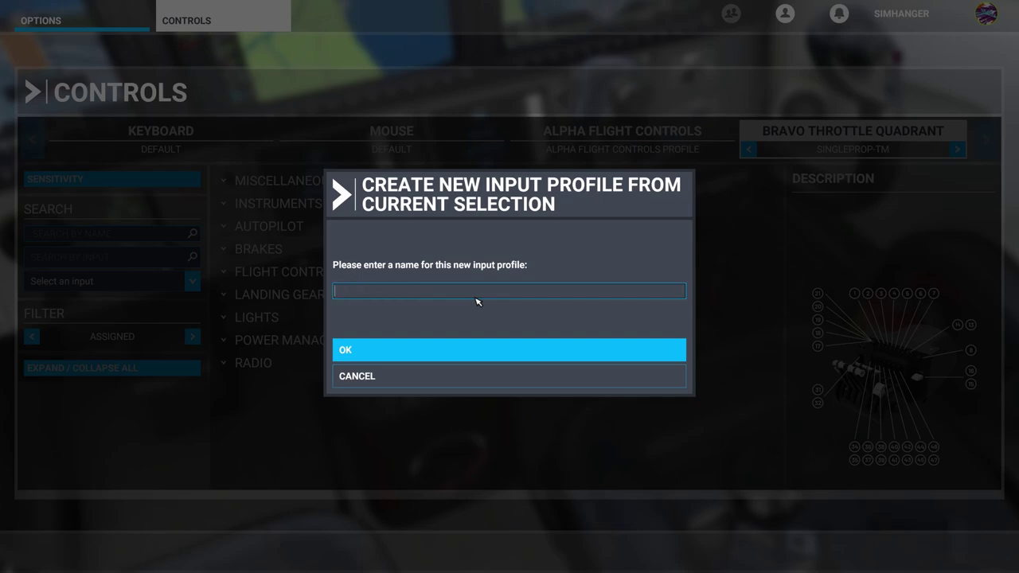
pyautogui.write('TBM-930')
pyautogui.click(484, 351)
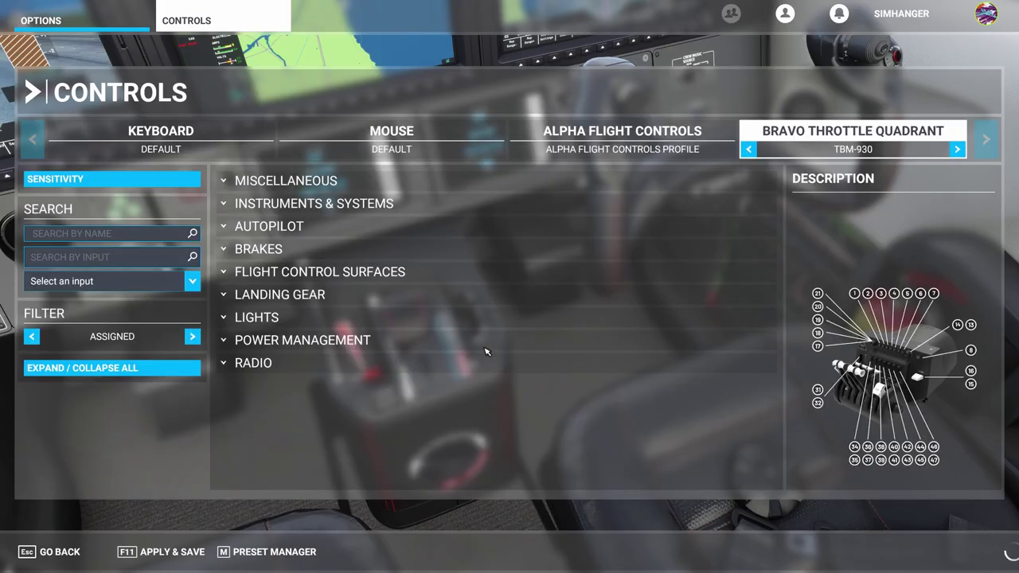
# - Clear the R-Axis Z binding from Mixture 1 Axis
pyautogui.click(230, 342)
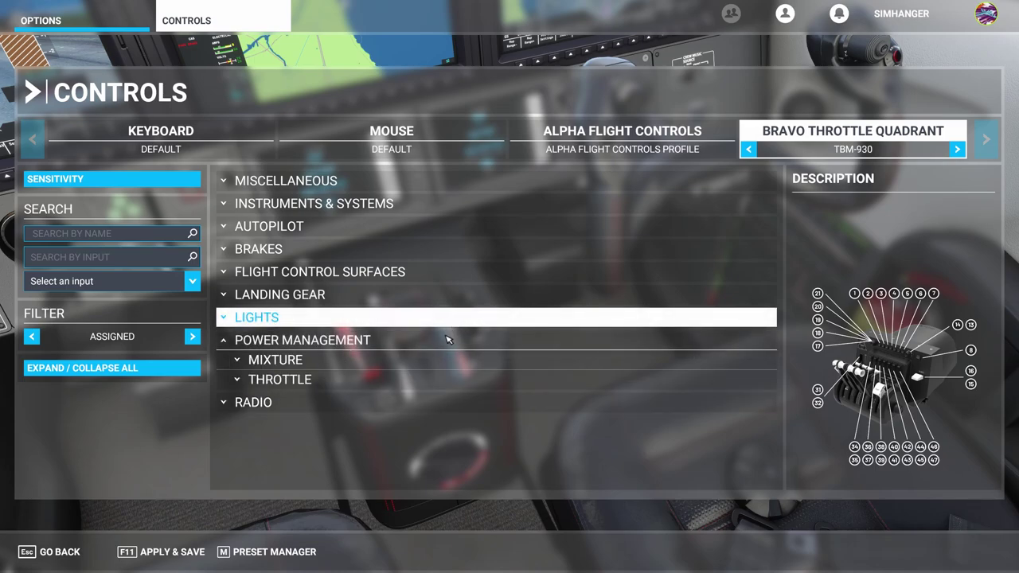
pyautogui.click(238, 363)
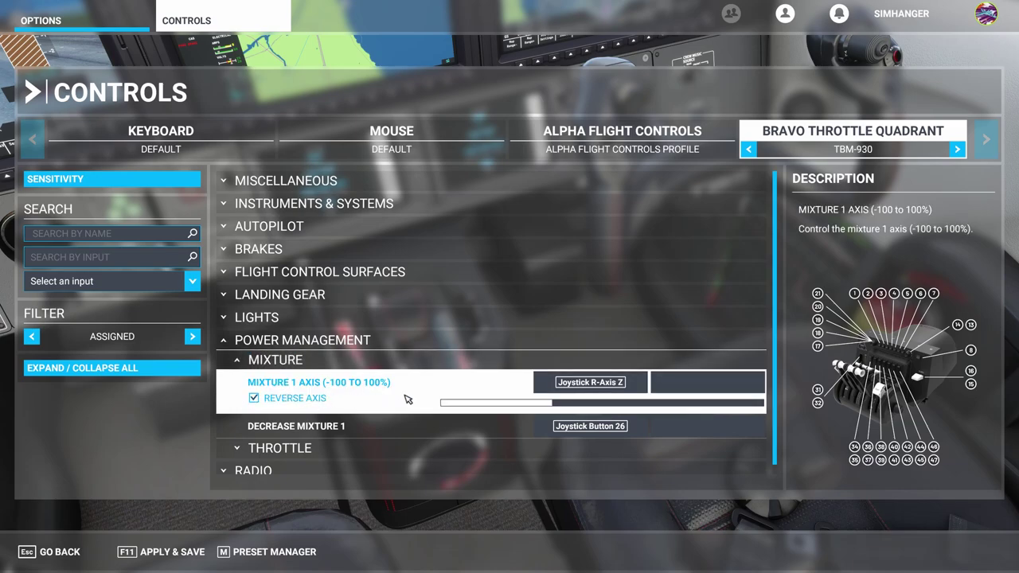
pyautogui.click(584, 383)
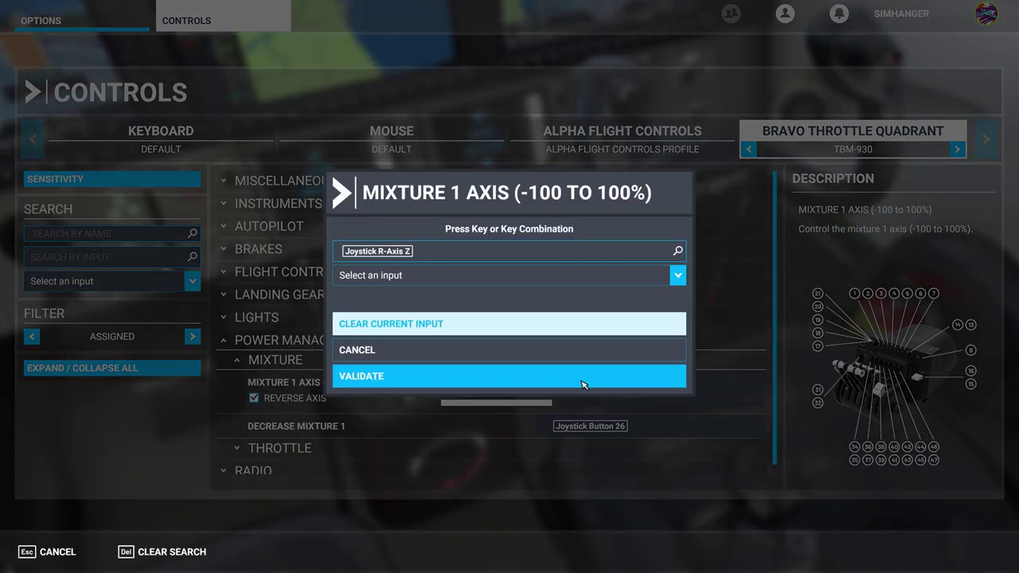
pyautogui.click(515, 324)
pyautogui.click(514, 377)
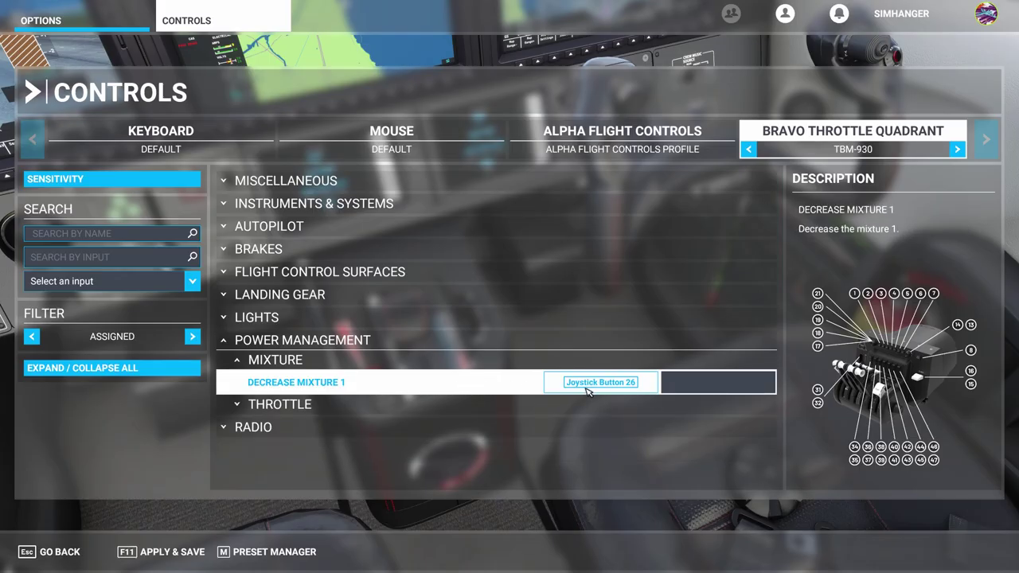
# - Remove Button 26 from Decrease Mixture 1, then show all controls
pyautogui.click(592, 386)
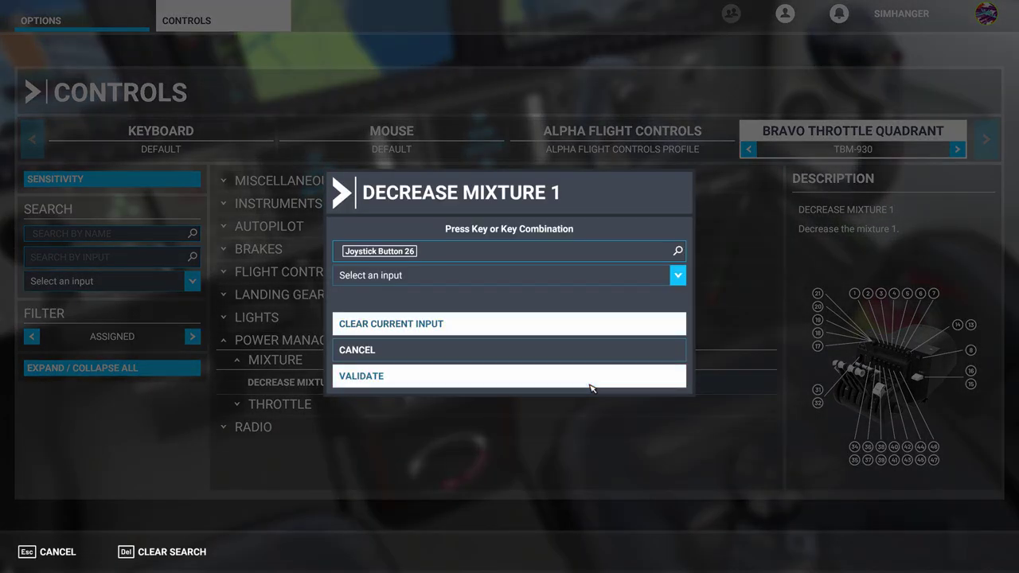
pyautogui.click(563, 335)
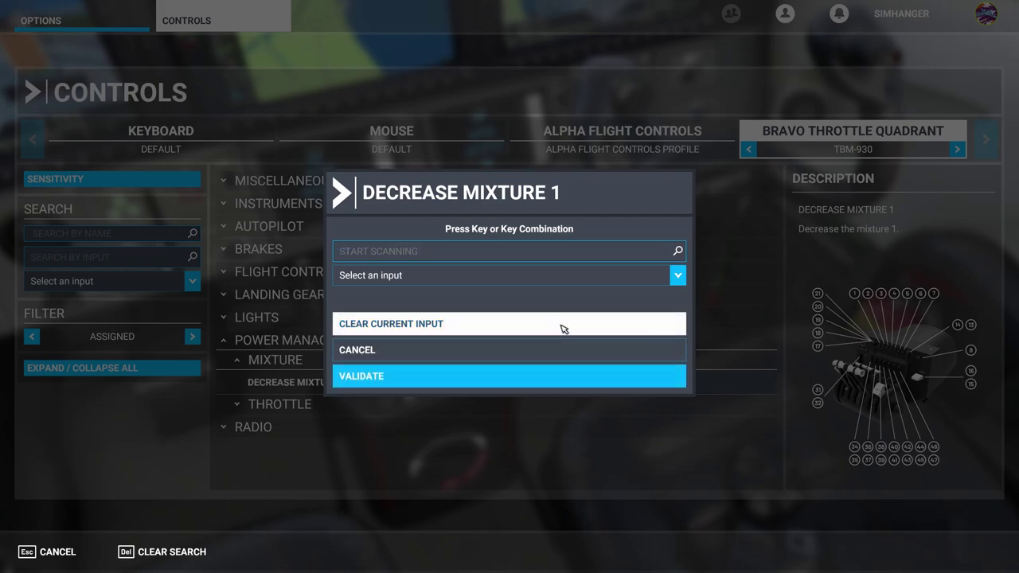
pyautogui.click(562, 375)
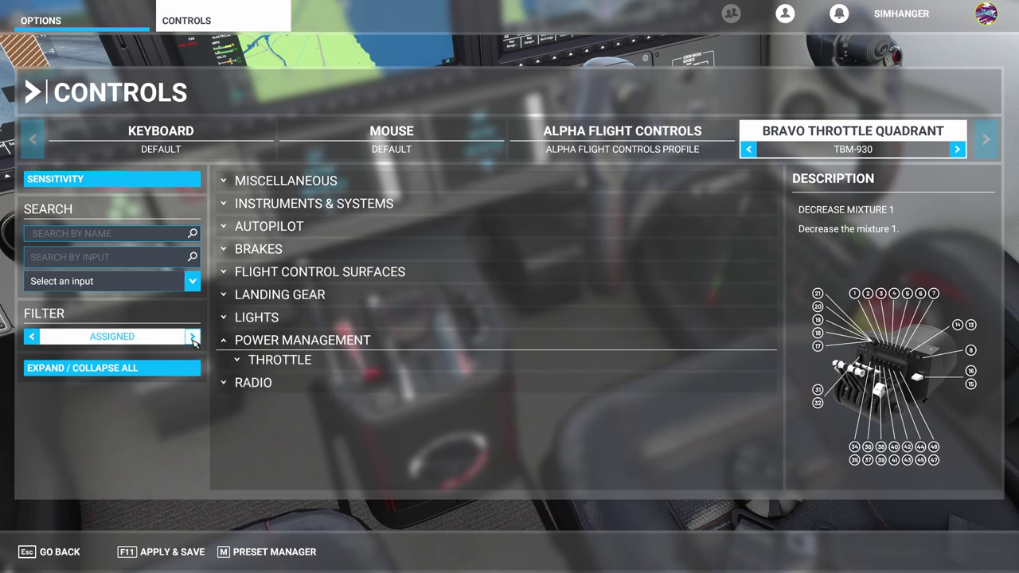
pyautogui.click(193, 337)
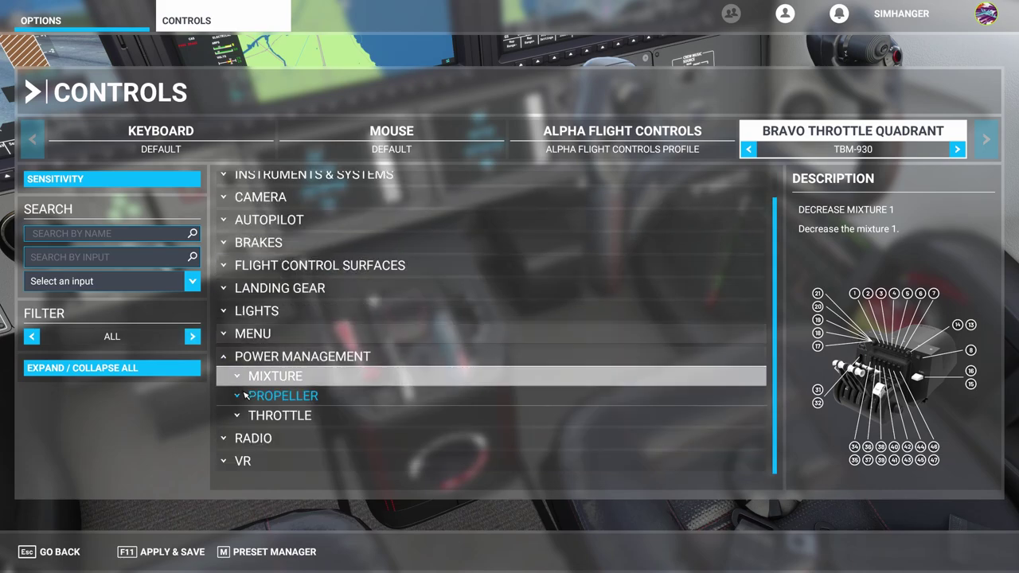
# - Assign Propeller 1 Axis to Joystick R-Axis Z using the quadrant's propeller lever
pyautogui.click(245, 397)
pyautogui.scroll(-3, 427, 334)
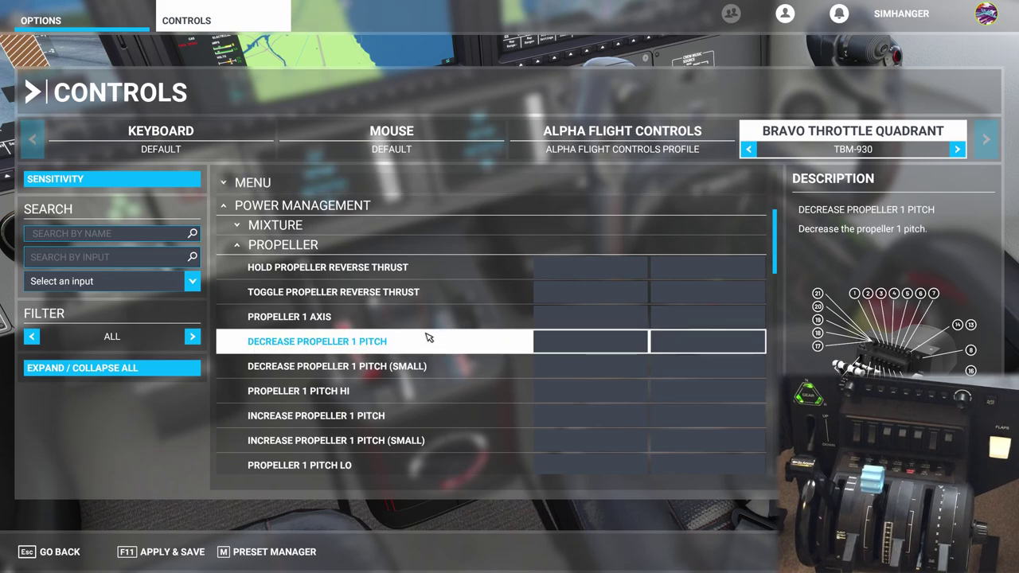
pyautogui.press('Up')
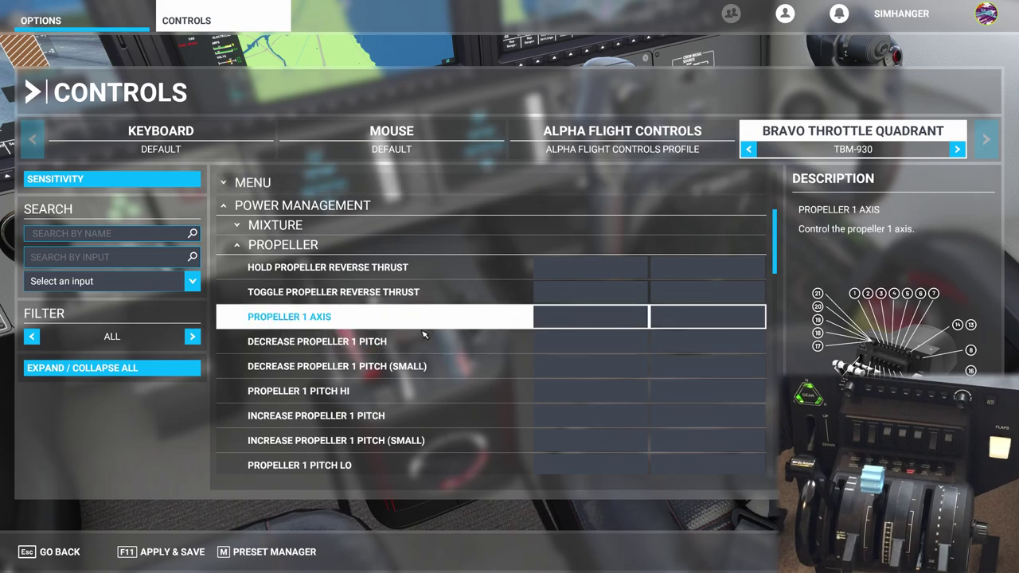
pyautogui.click(600, 321)
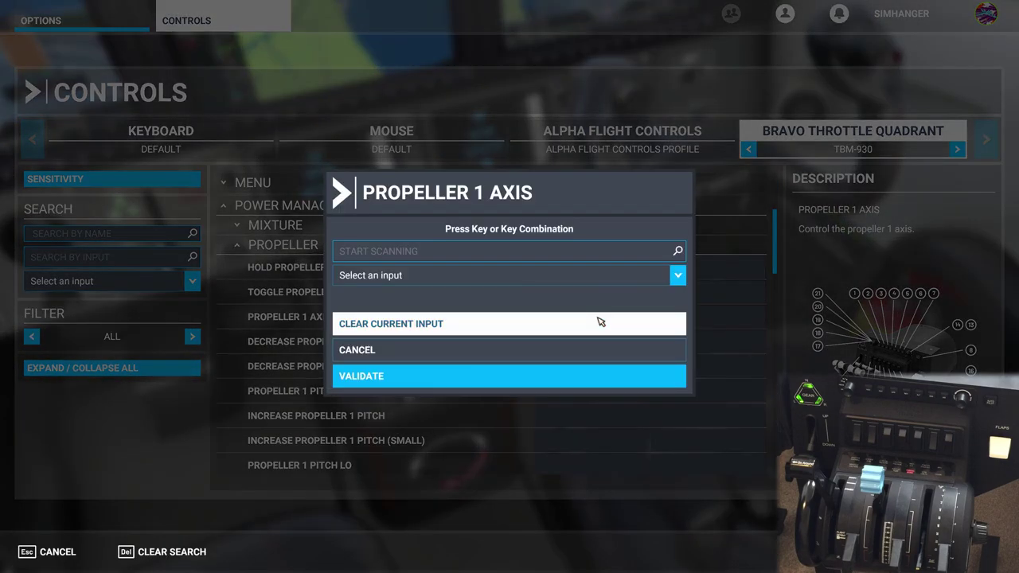
pyautogui.click(567, 259)
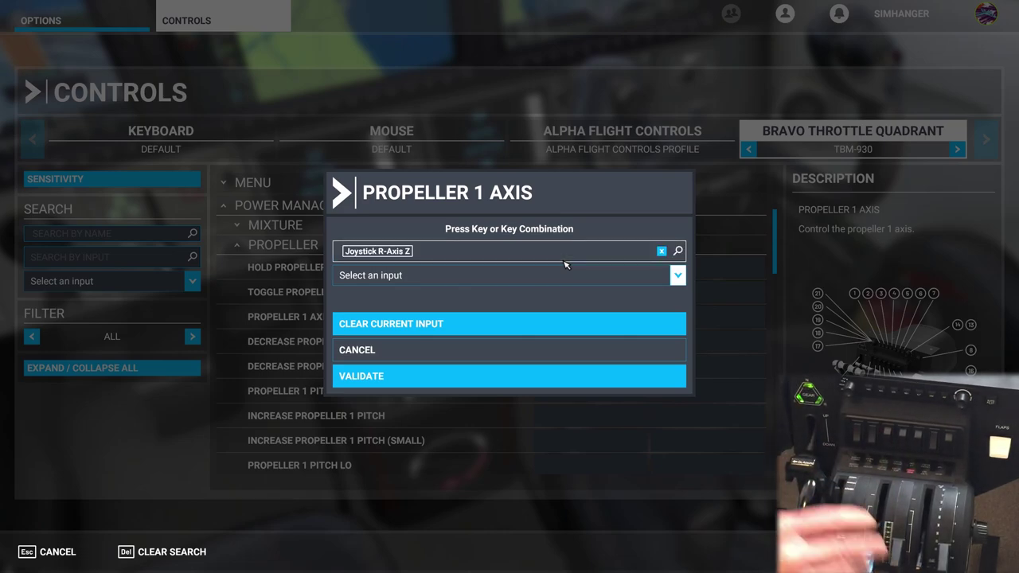
pyautogui.click(513, 379)
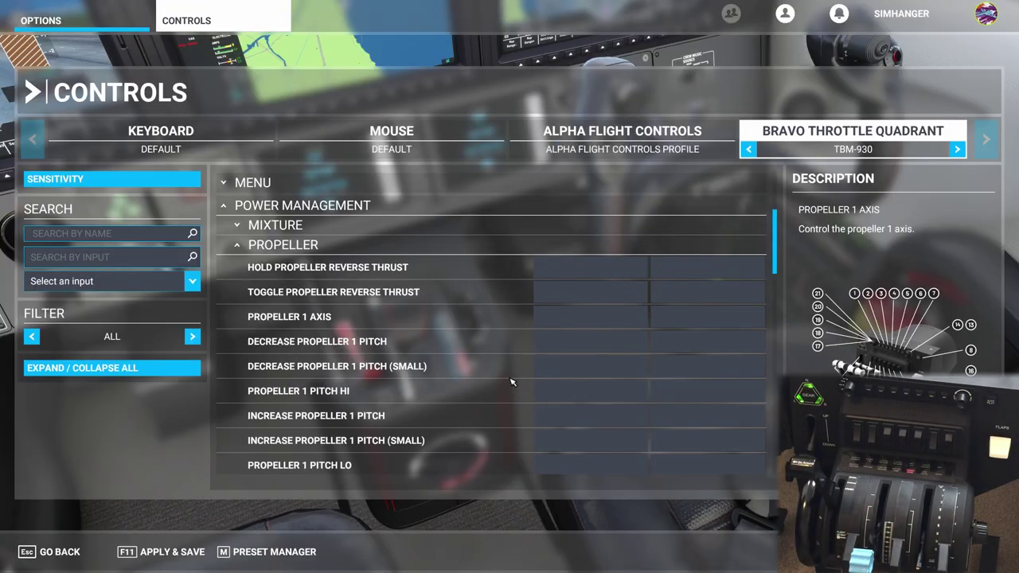